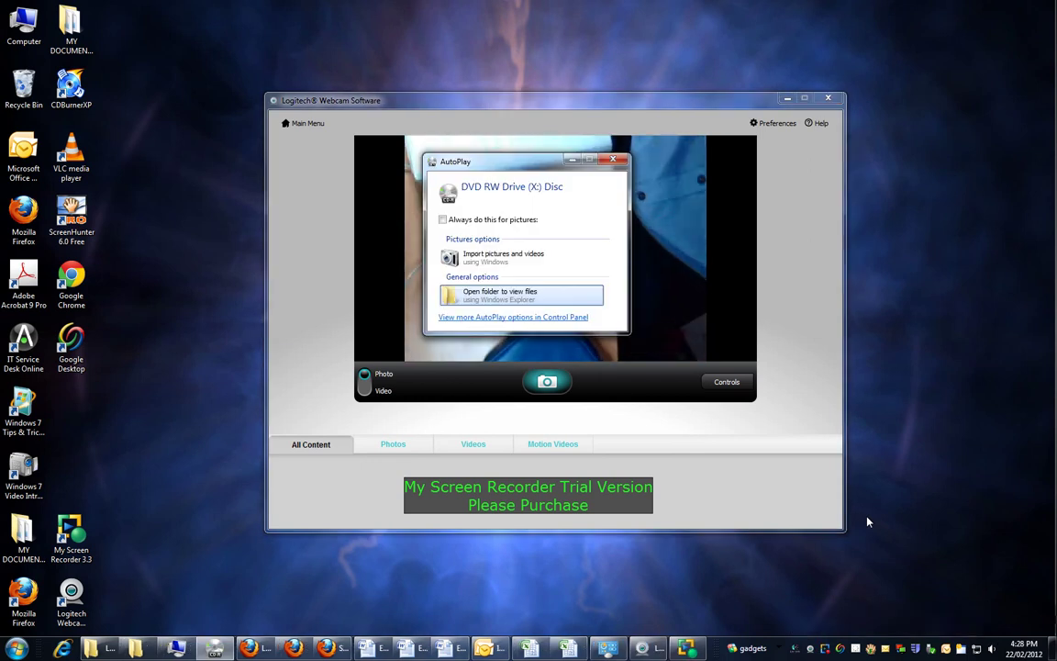
Open the disc's USB Cro Software folder in a maximized window and select EasyCD.exe.
click(510, 295)
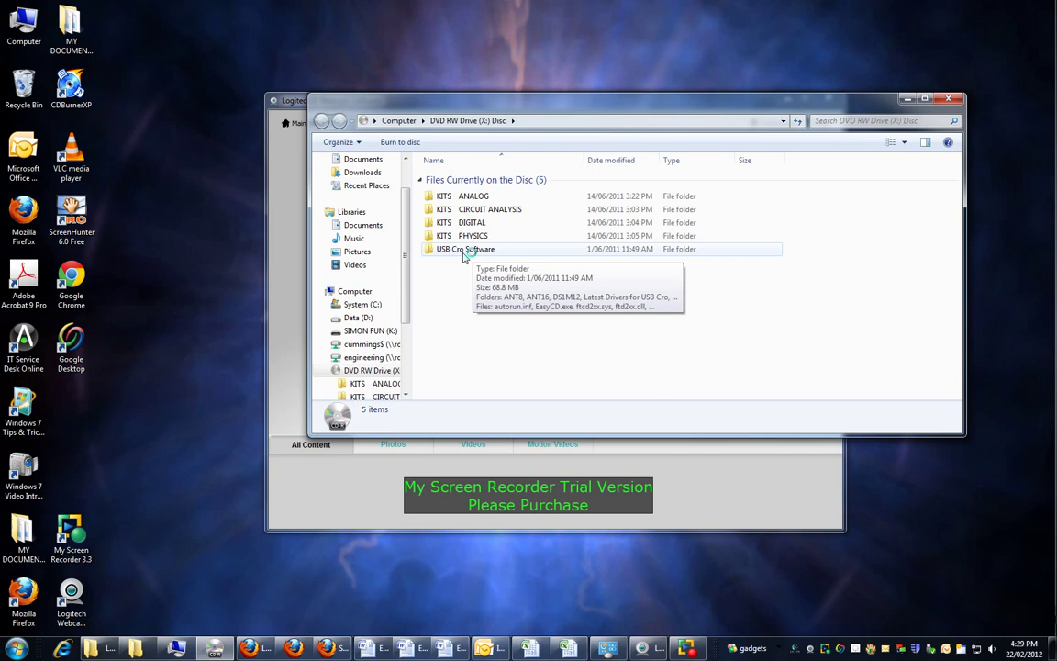
click(465, 249)
double_click(464, 249)
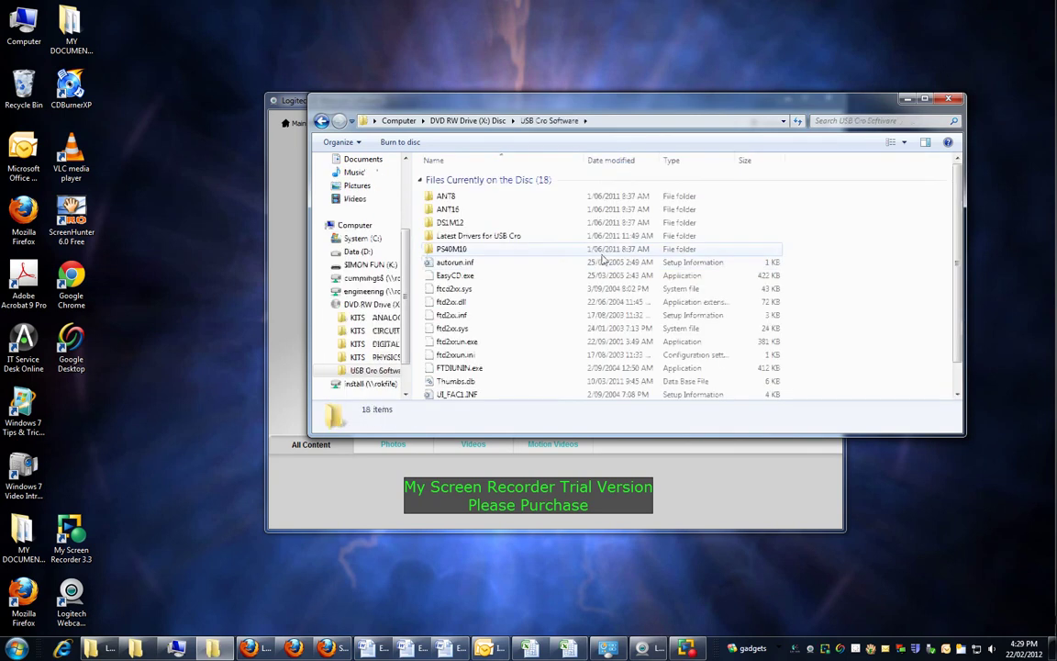
double_click(826, 99)
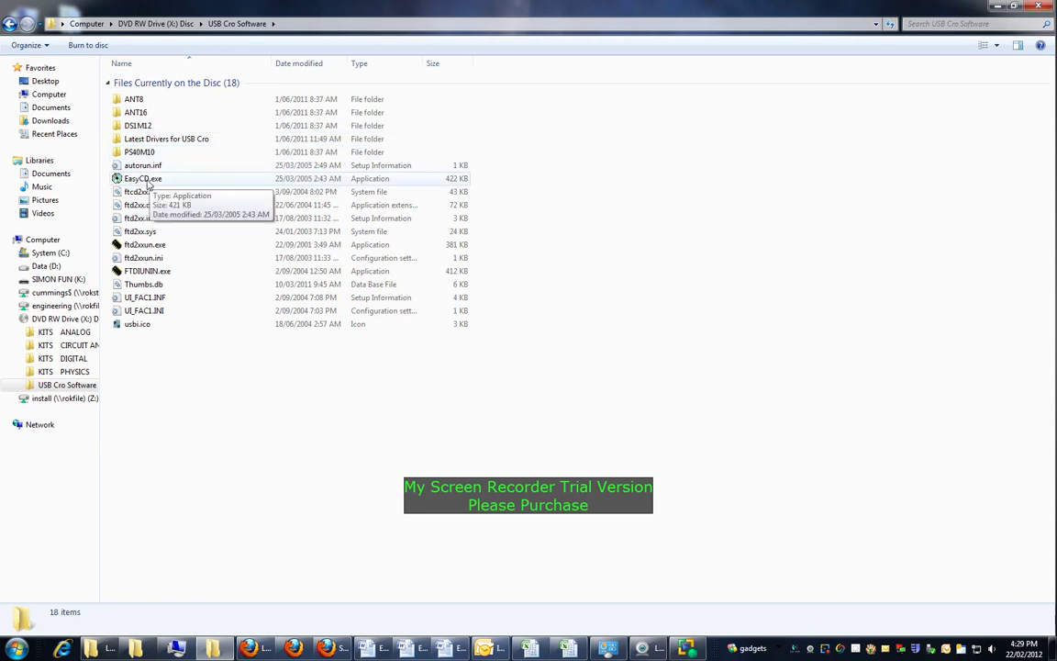
click(145, 178)
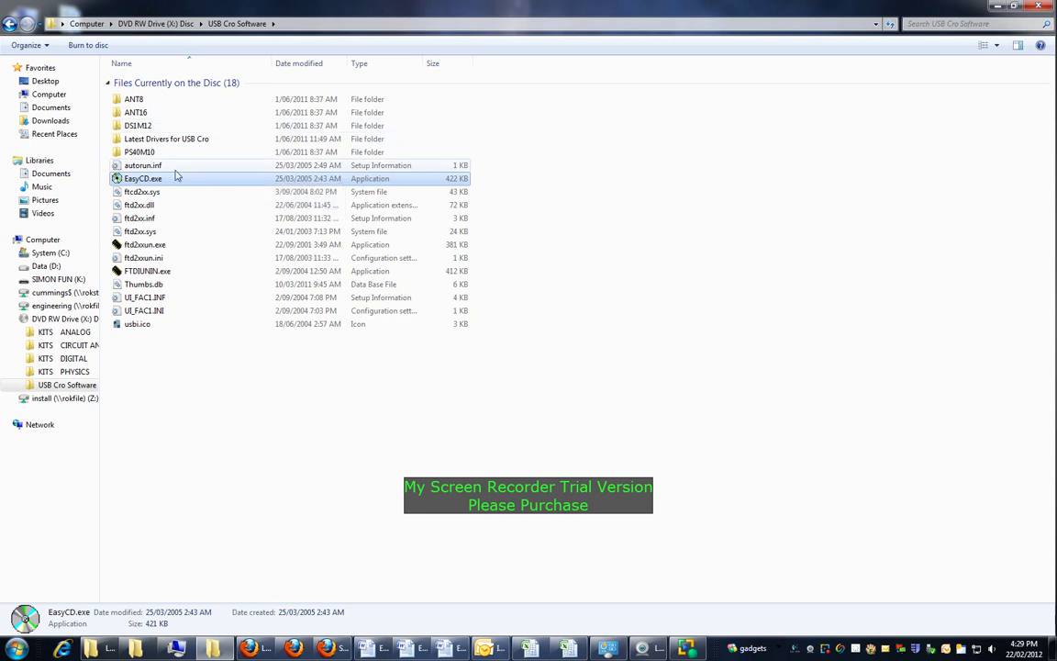
Launch EasyCD.exe and choose the DS1M12 'Stingray' USB 2 Channel Oscilloscope installation.
double_click(149, 184)
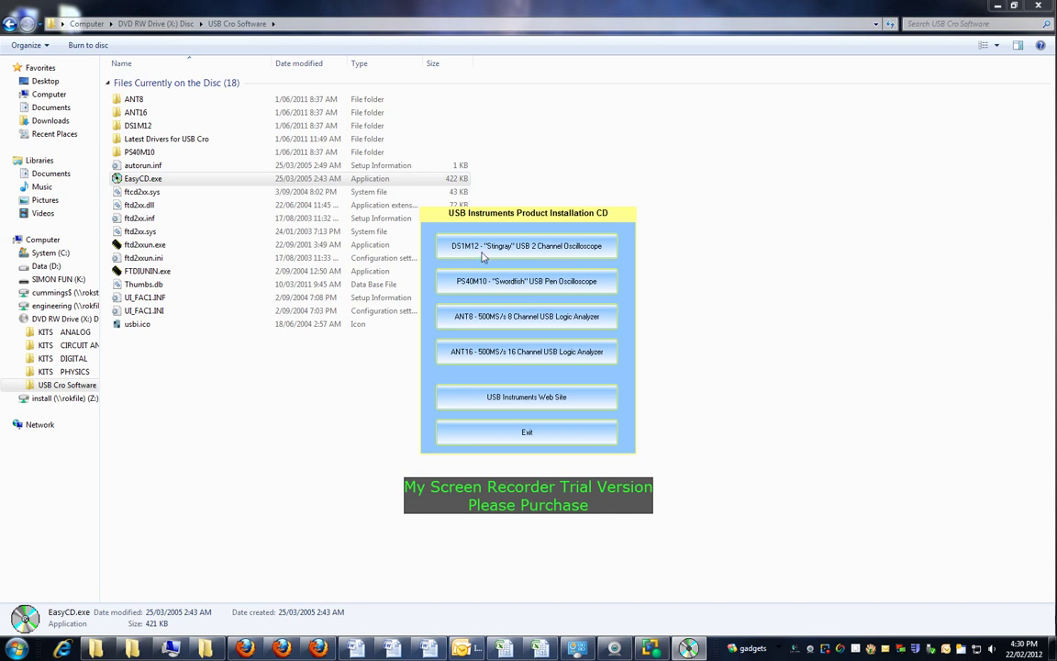
click(555, 247)
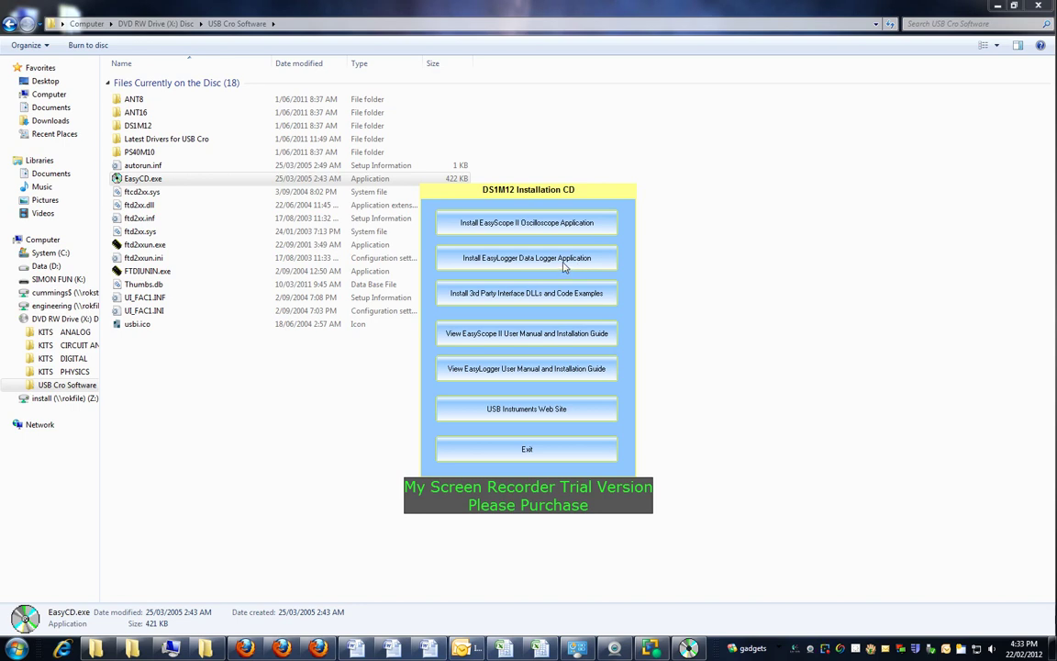
Install EasyScope II into the default folder, accepting the license agreement.
click(529, 226)
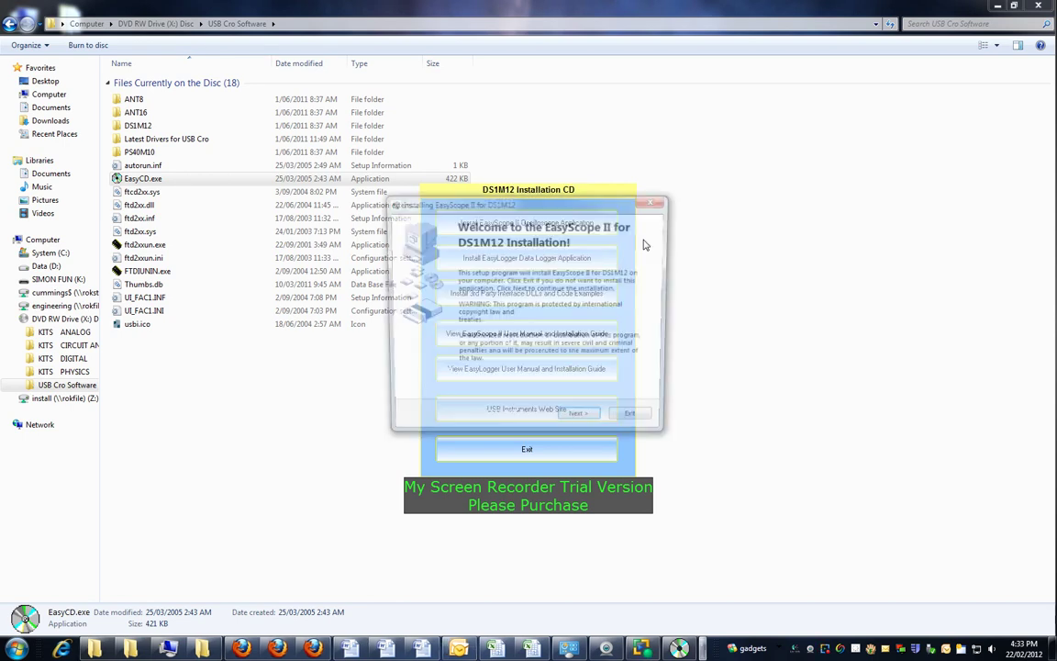
click(583, 421)
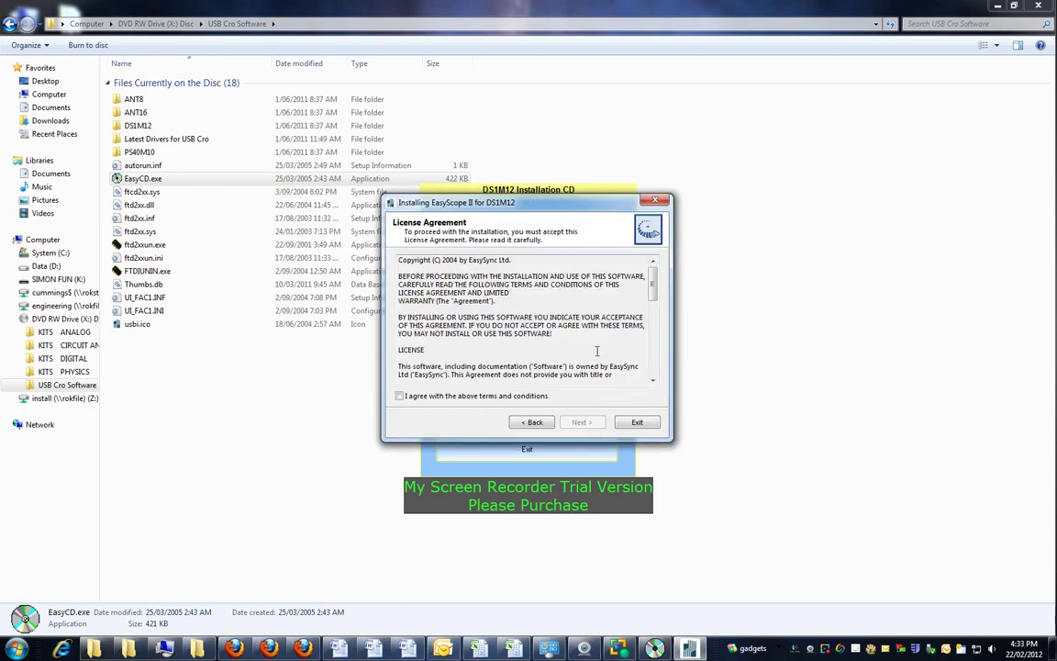
click(403, 396)
click(582, 421)
click(584, 422)
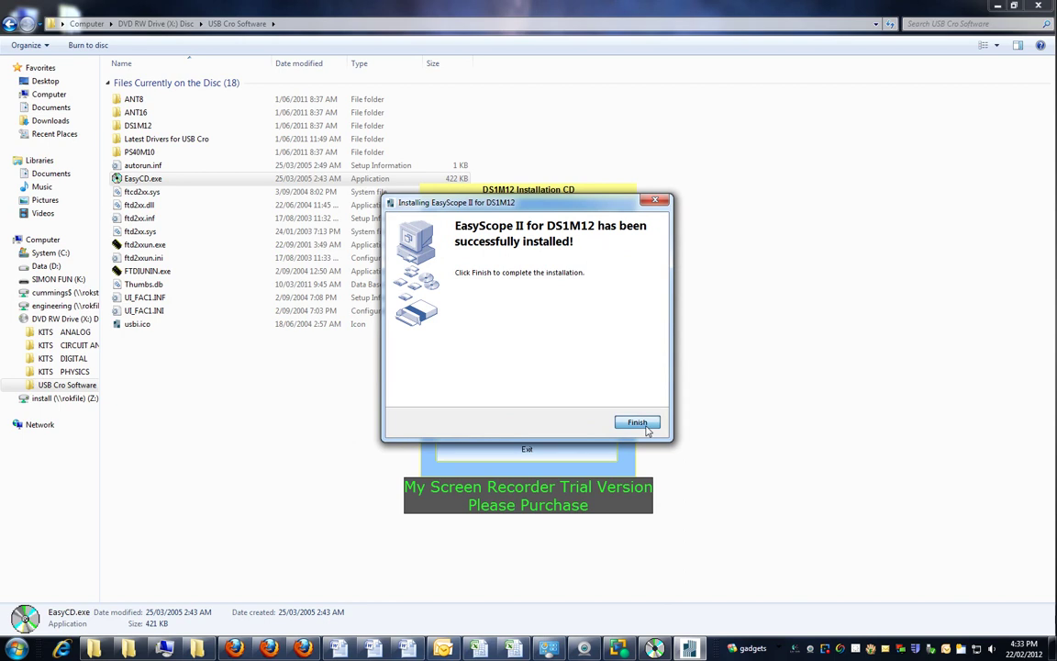
click(640, 423)
Install EasyLogger the same way, then exit the DS1M12 installation CD menu.
click(547, 265)
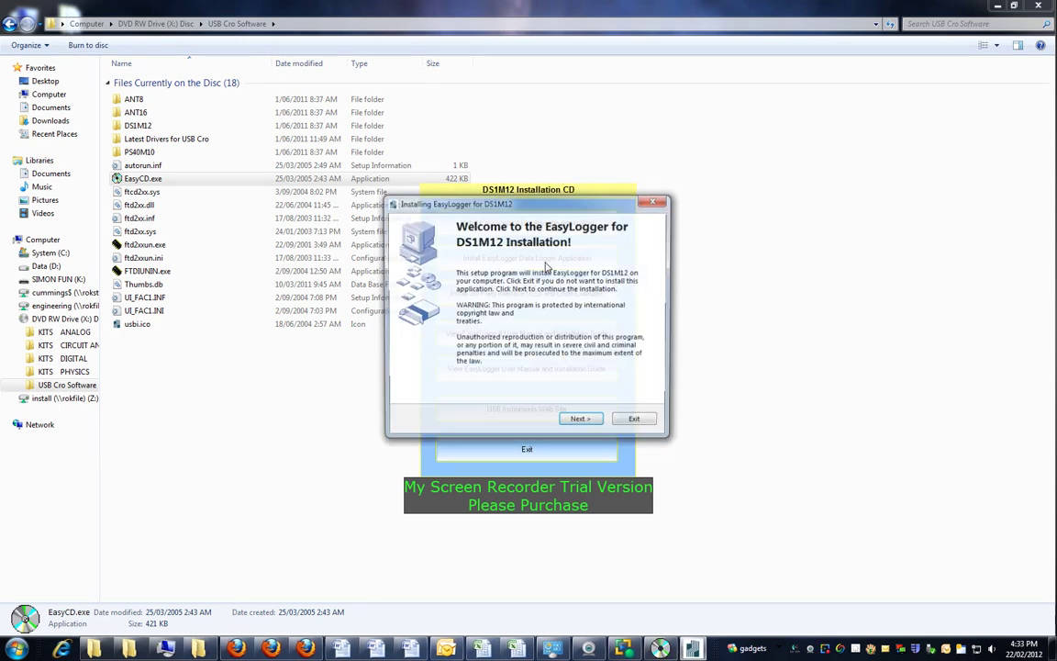
click(582, 422)
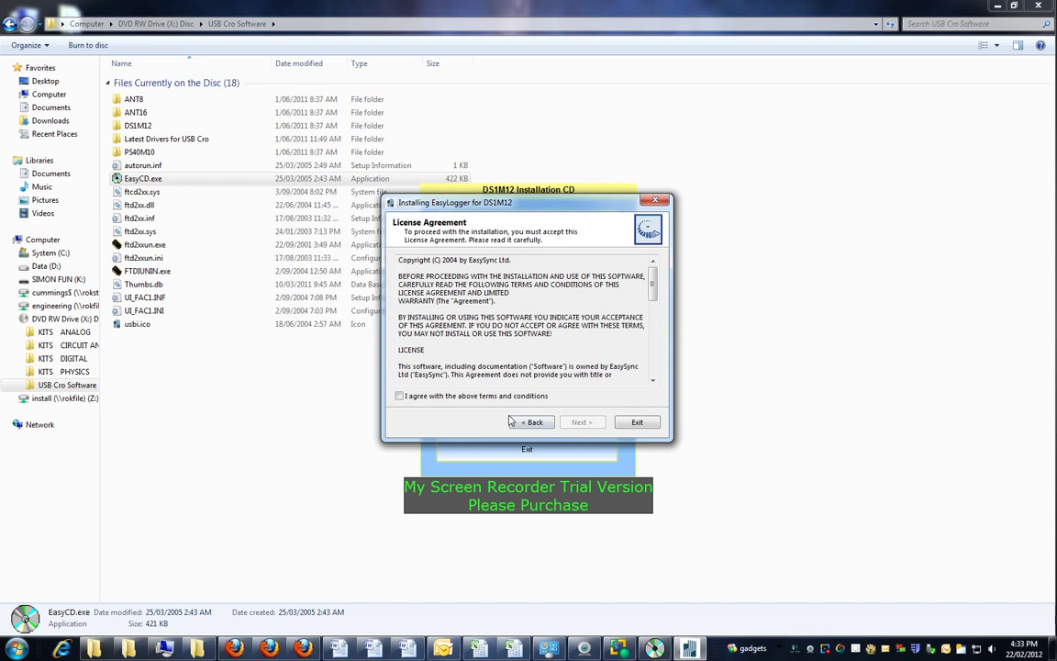
click(399, 395)
click(590, 422)
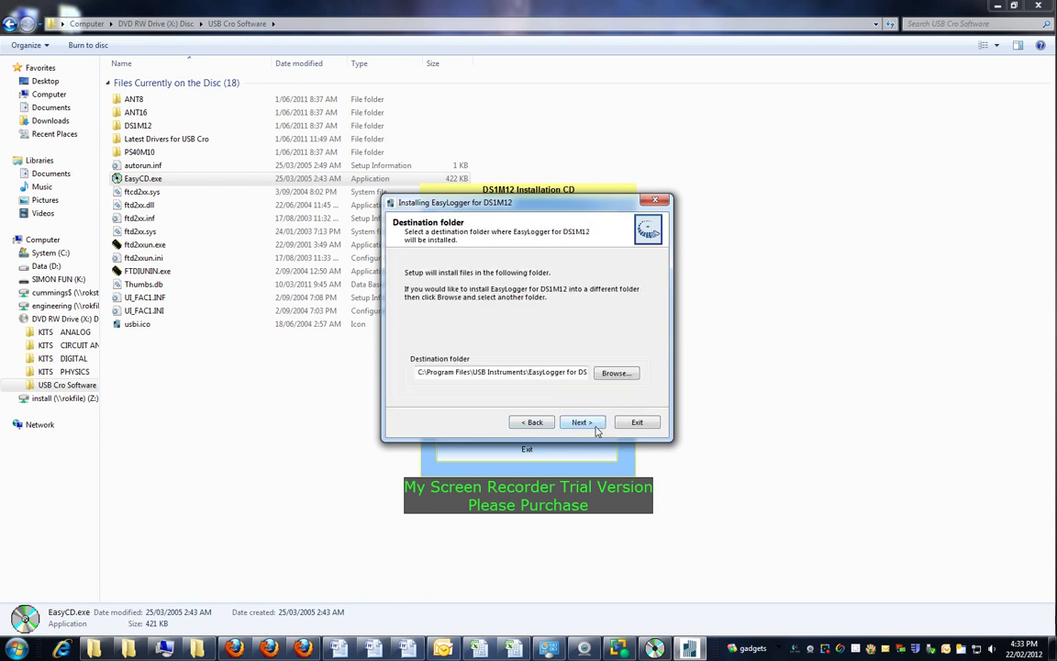
click(590, 422)
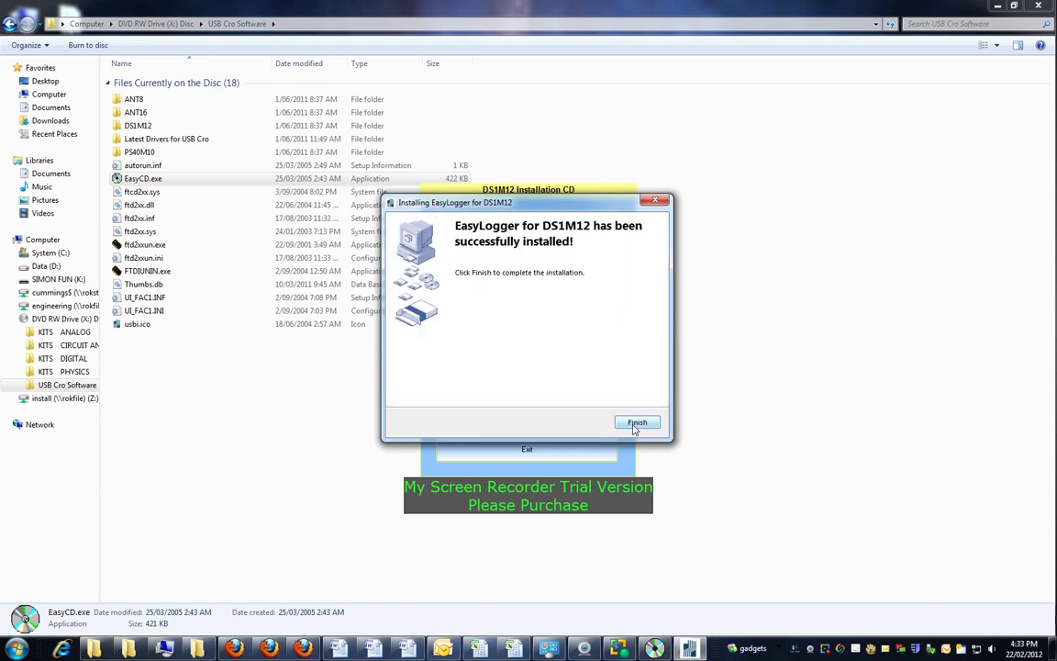
click(635, 424)
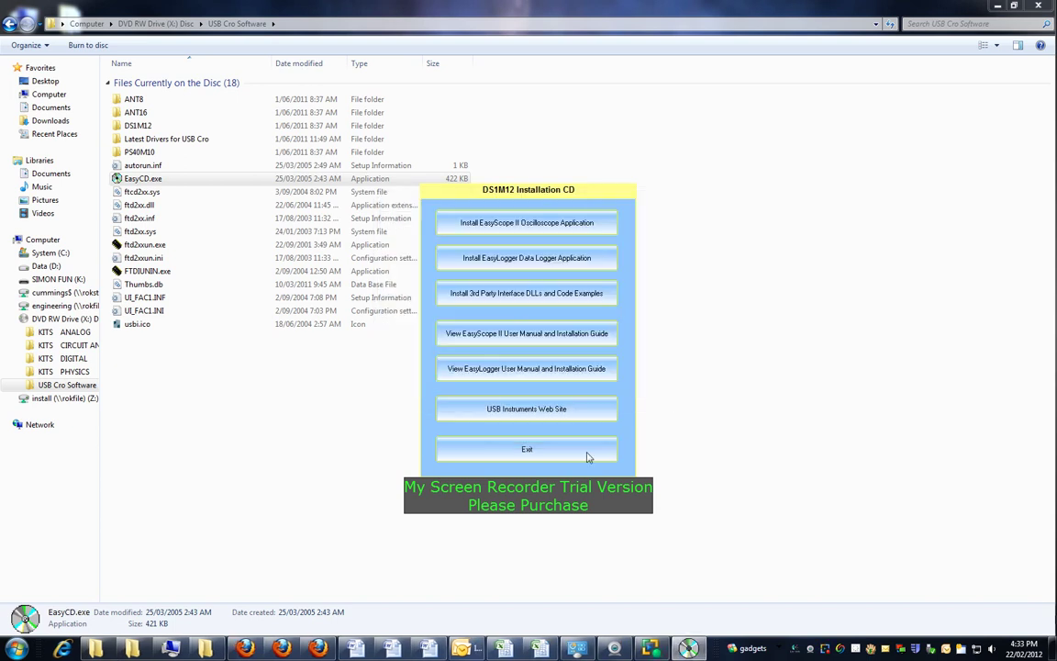
click(529, 449)
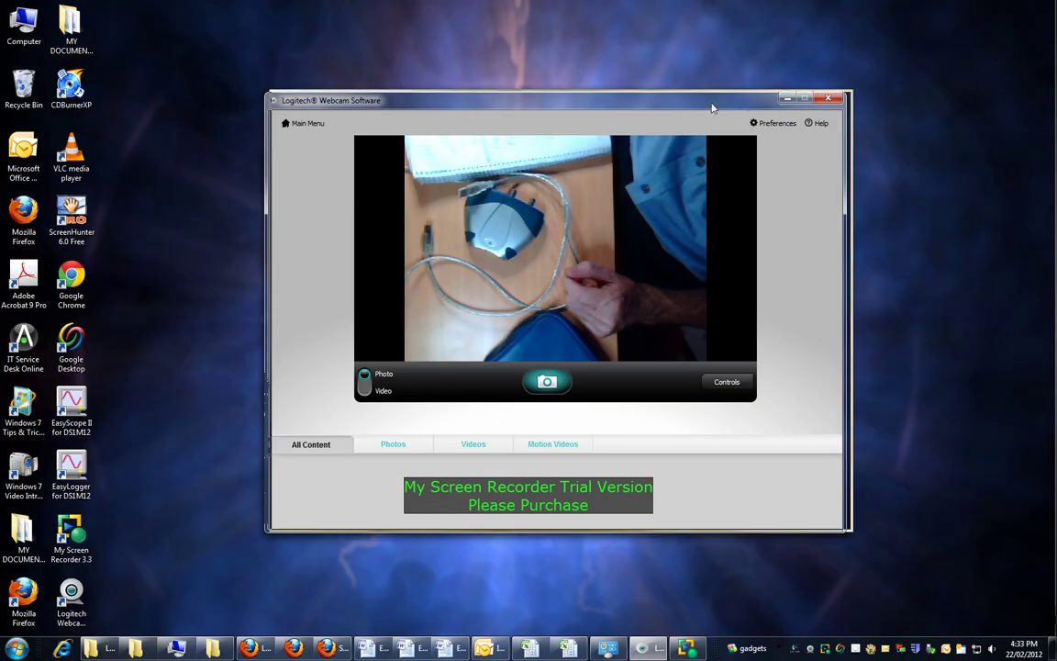
Move the webcam window lower and to the right, then minimize it.
drag(744, 105, 807, 203)
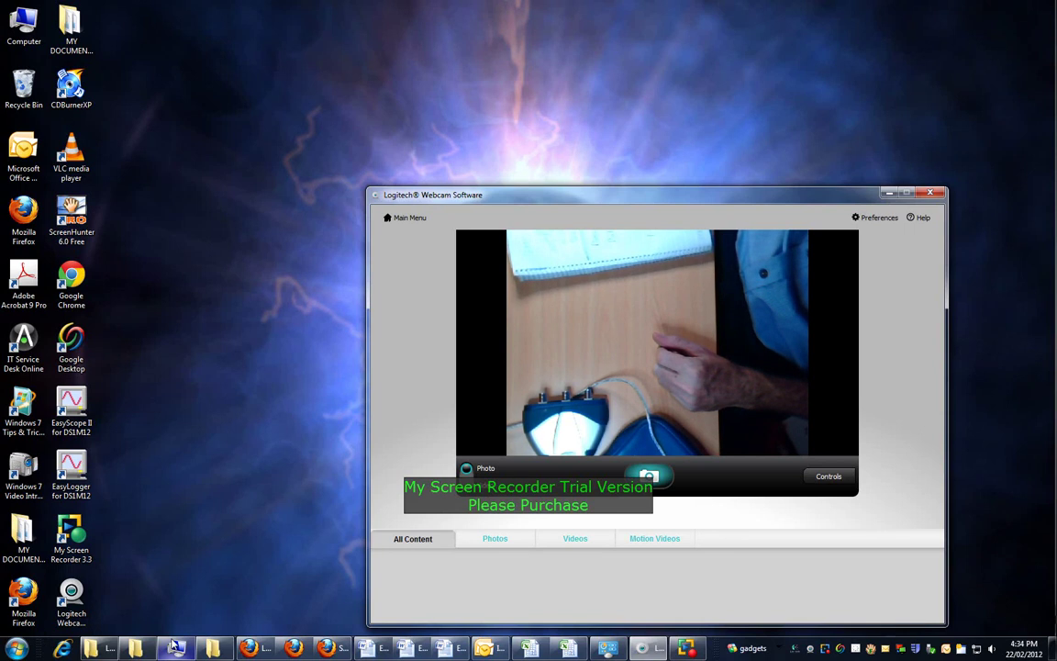
mouse_move(176, 645)
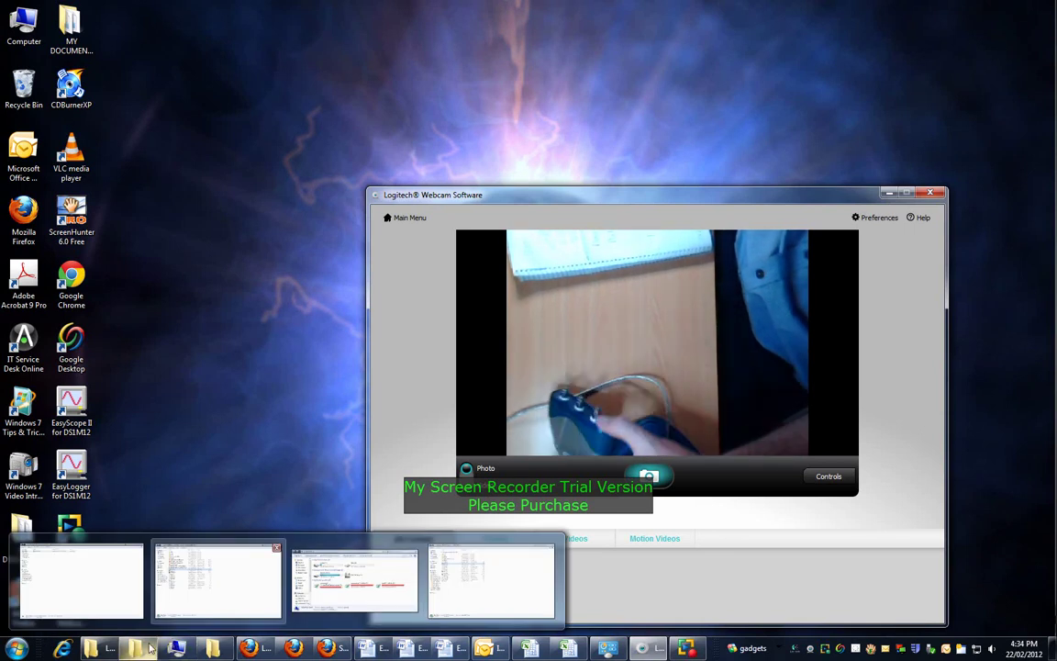
mouse_move(156, 629)
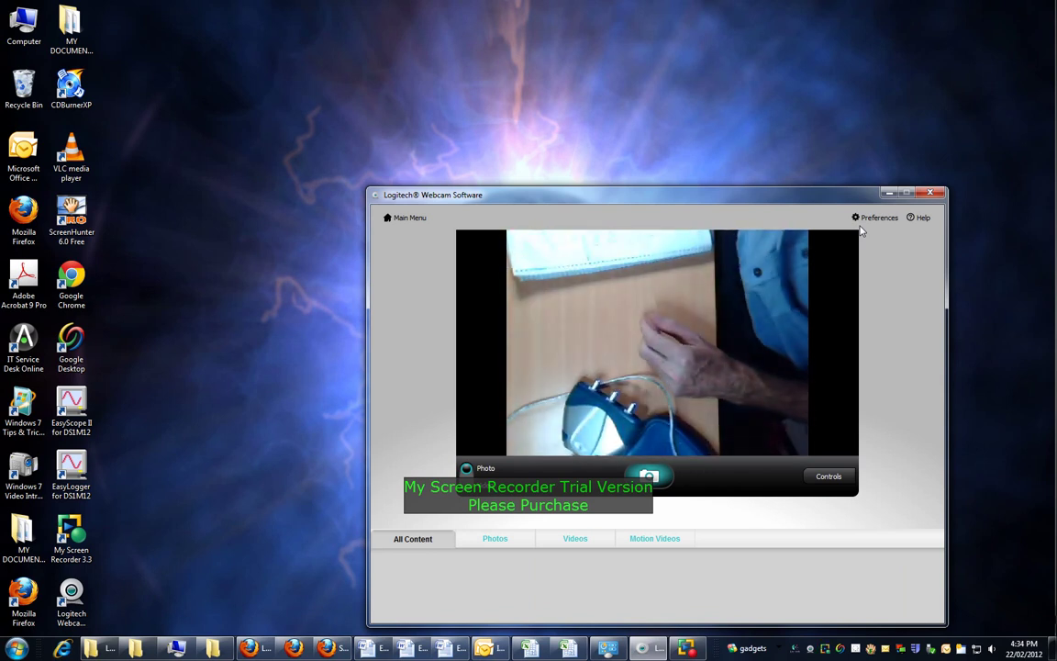
click(888, 192)
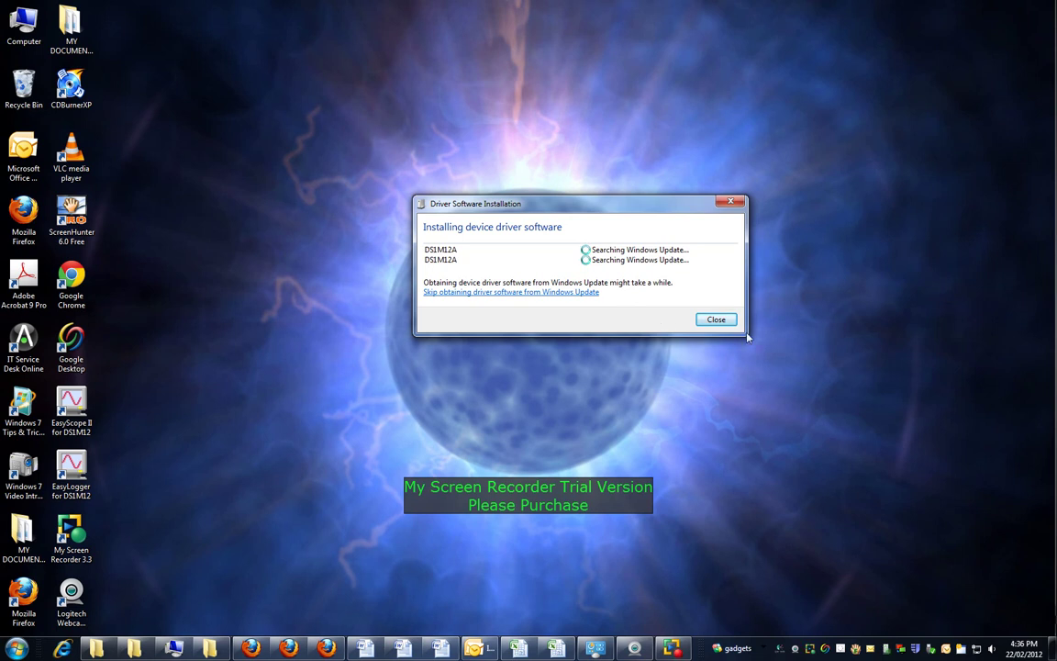
Skip obtaining the DS1M12A driver software from Windows Update and confirm with Yes.
click(507, 293)
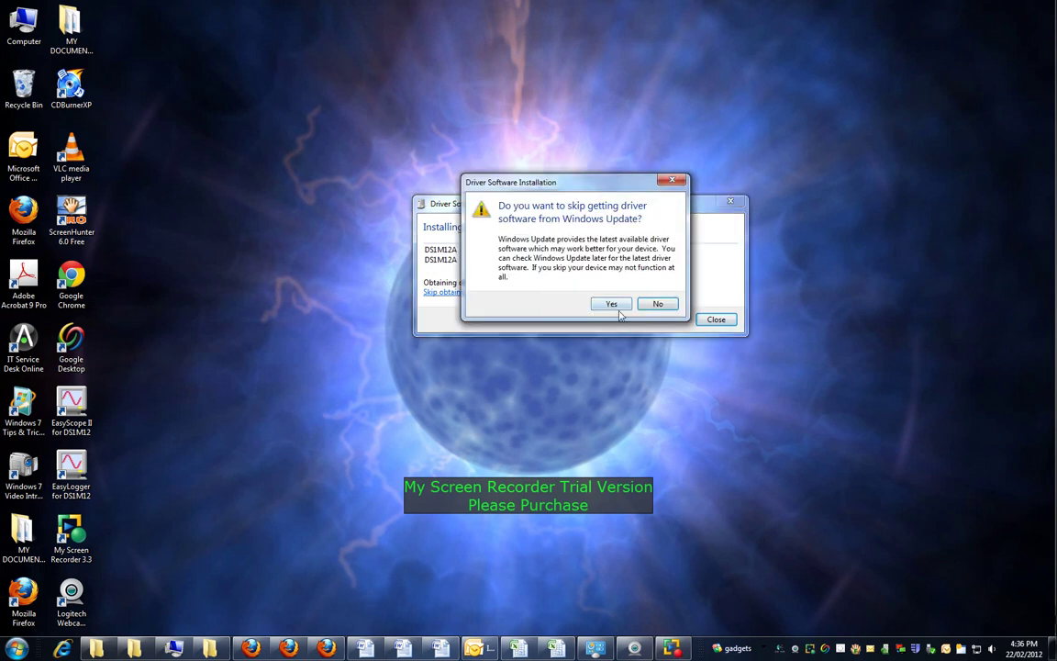
click(613, 304)
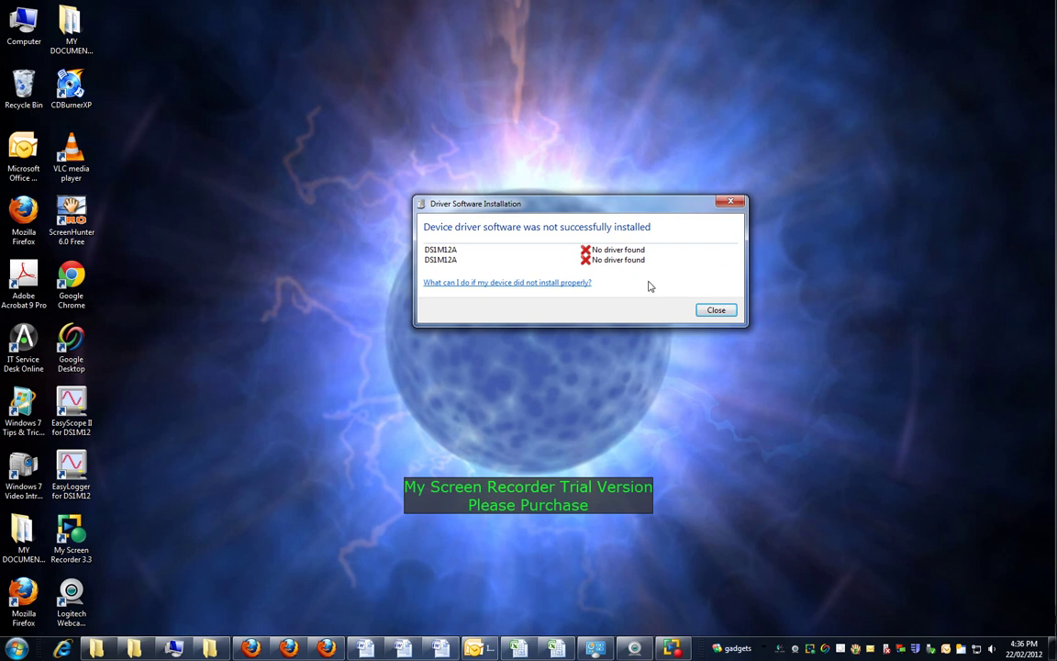
Open Control Panel and Device Manager maximized, then select the first DS1M12A under Other devices.
click(17, 647)
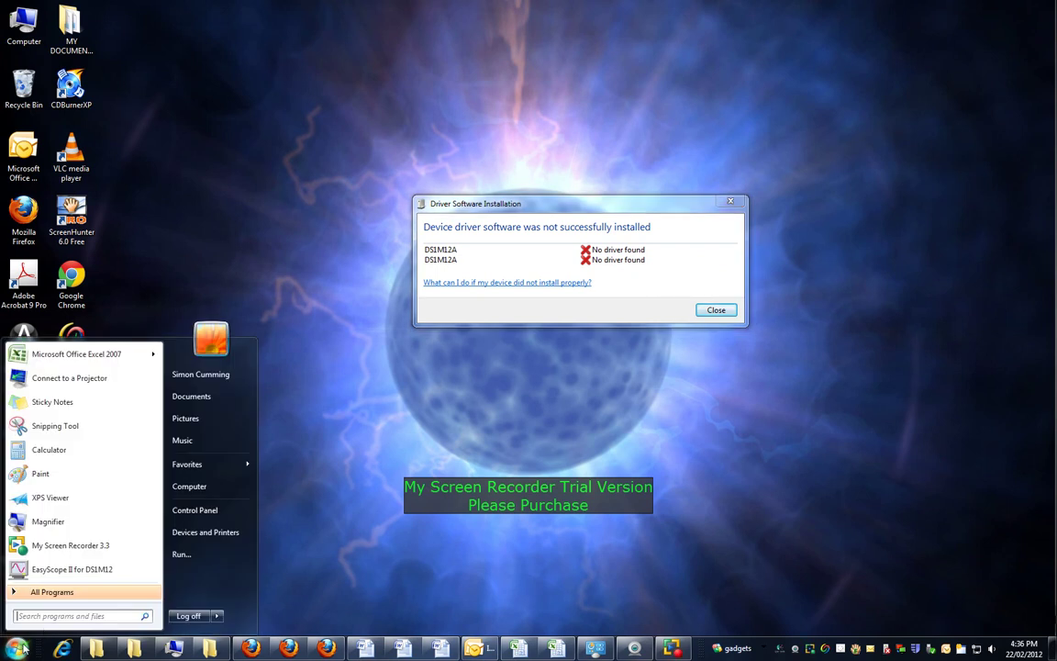
click(196, 509)
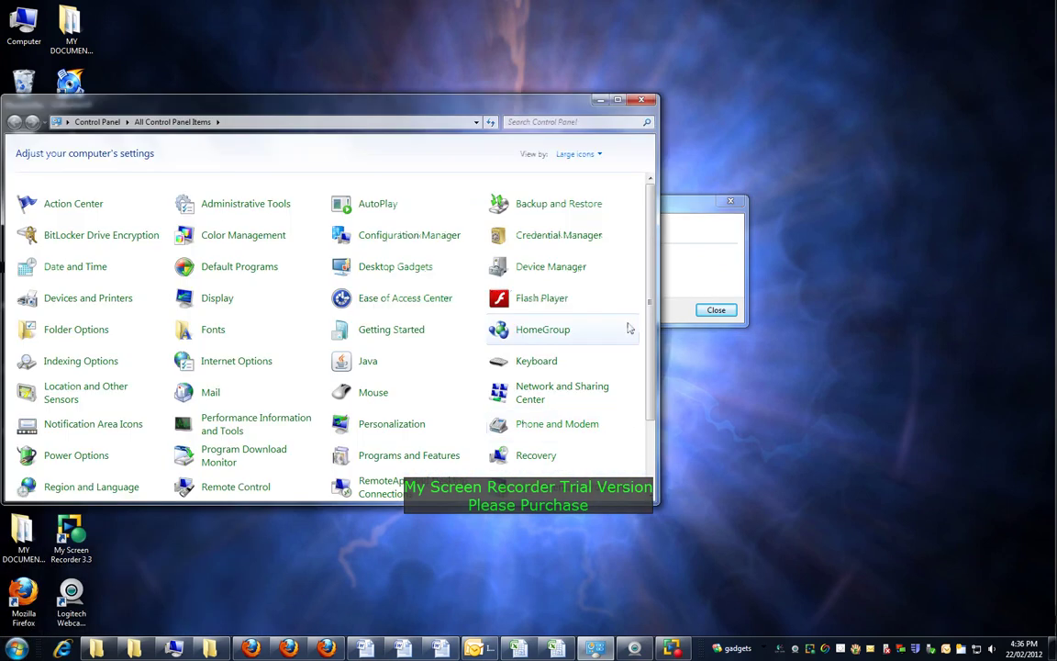
double_click(558, 93)
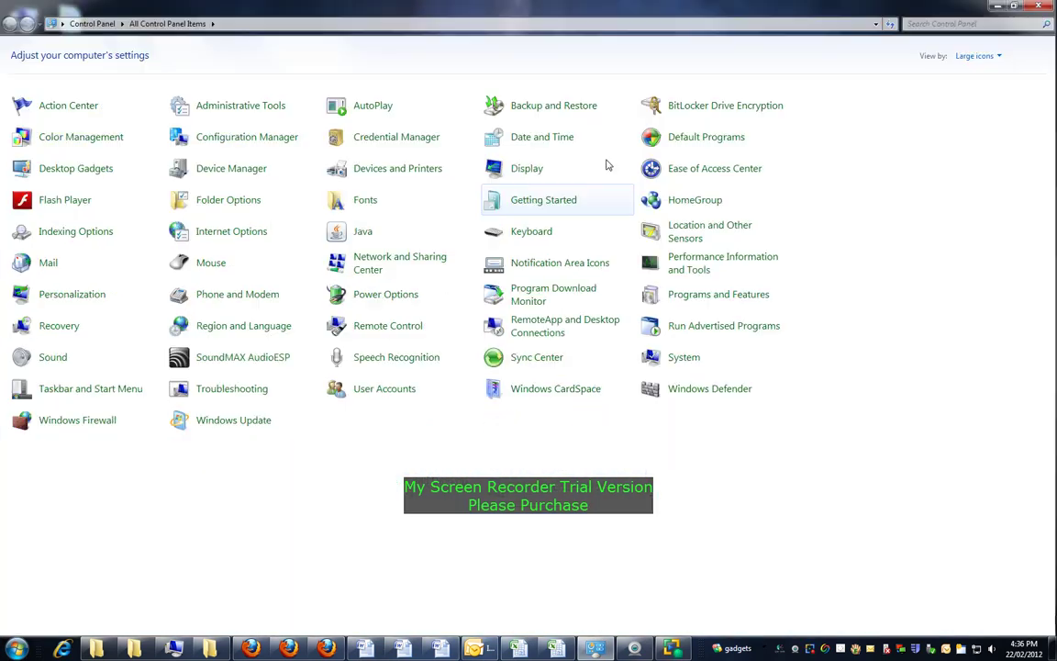
click(217, 177)
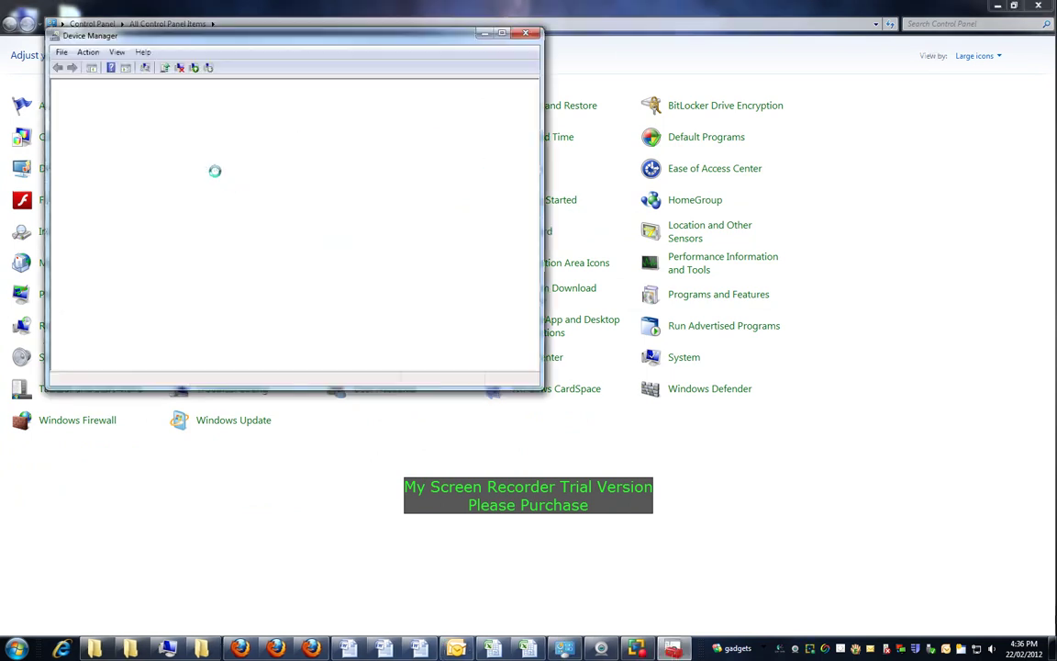
double_click(446, 31)
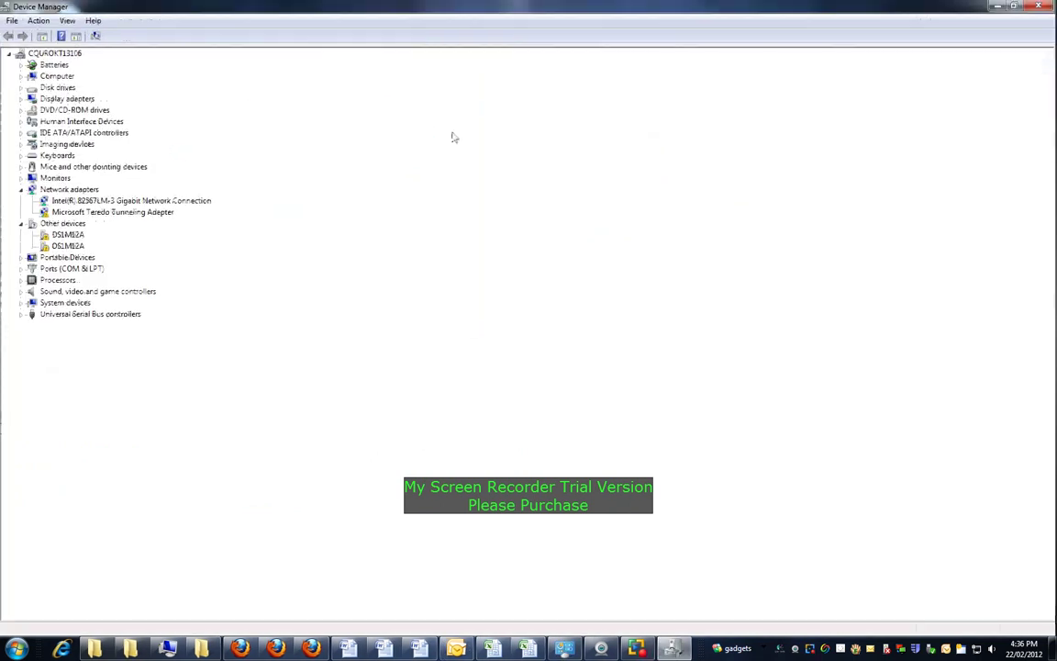
click(67, 235)
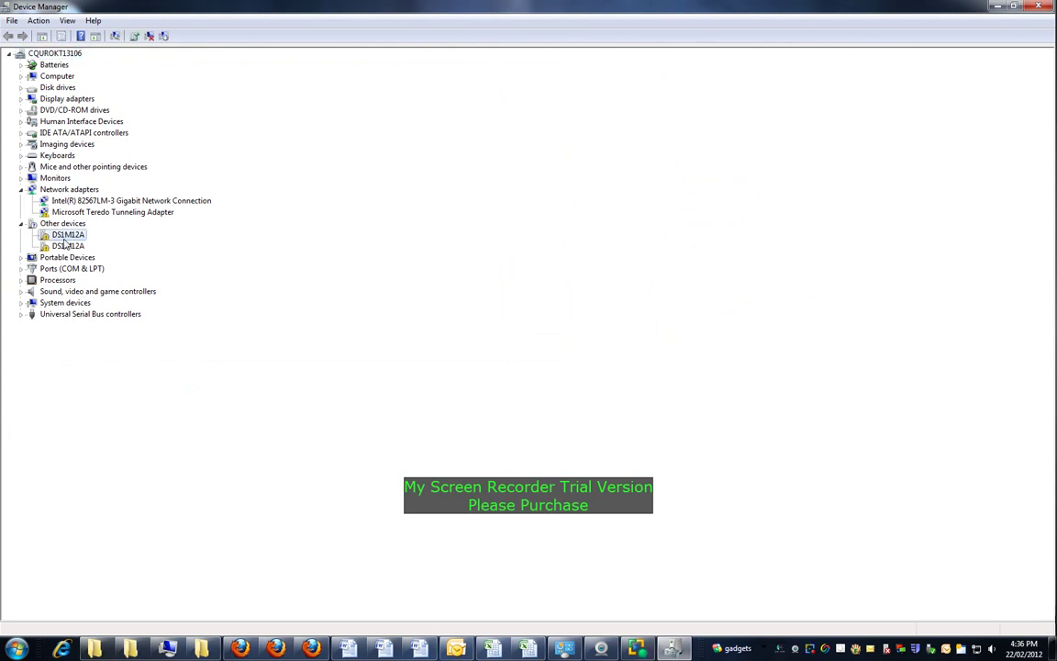
Start a driver update for the first DS1M12A, browsing this computer for the driver.
right_click(66, 240)
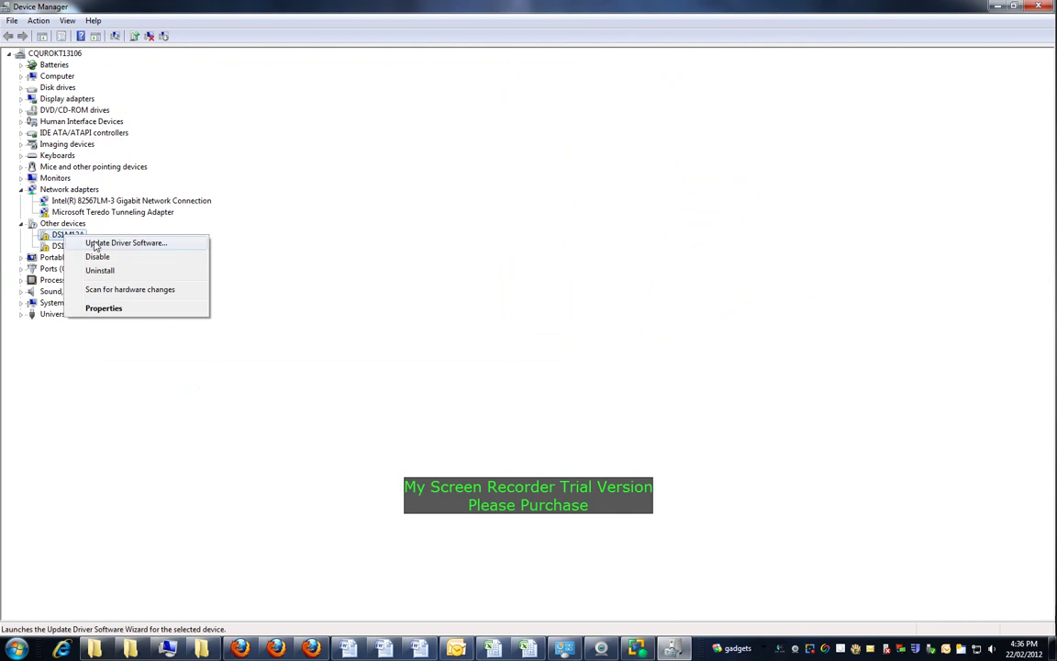
click(99, 243)
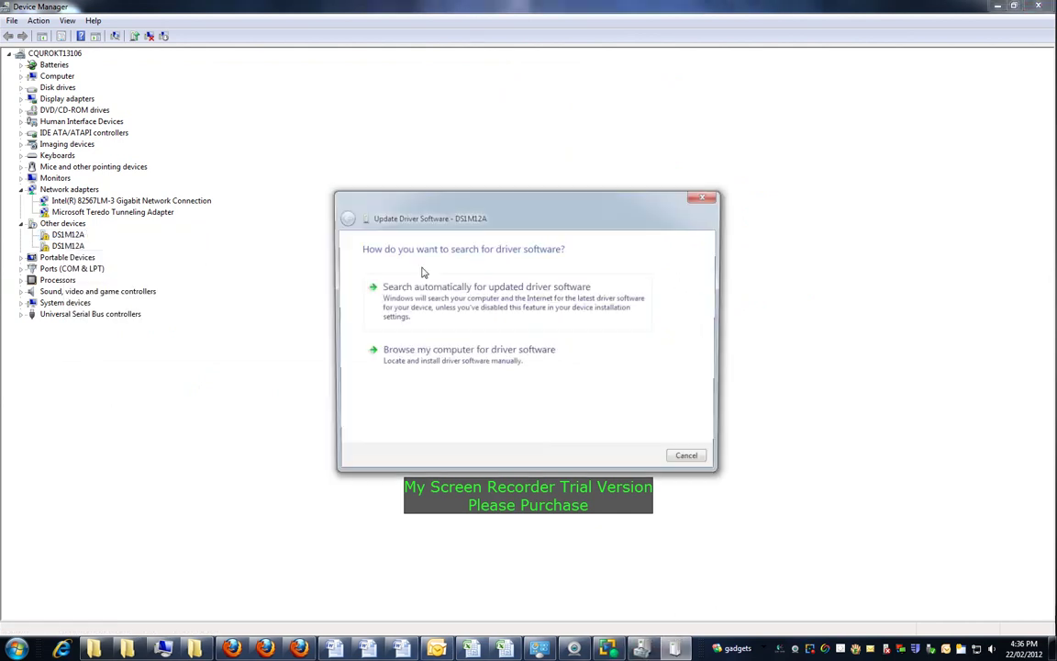
click(445, 354)
click(631, 295)
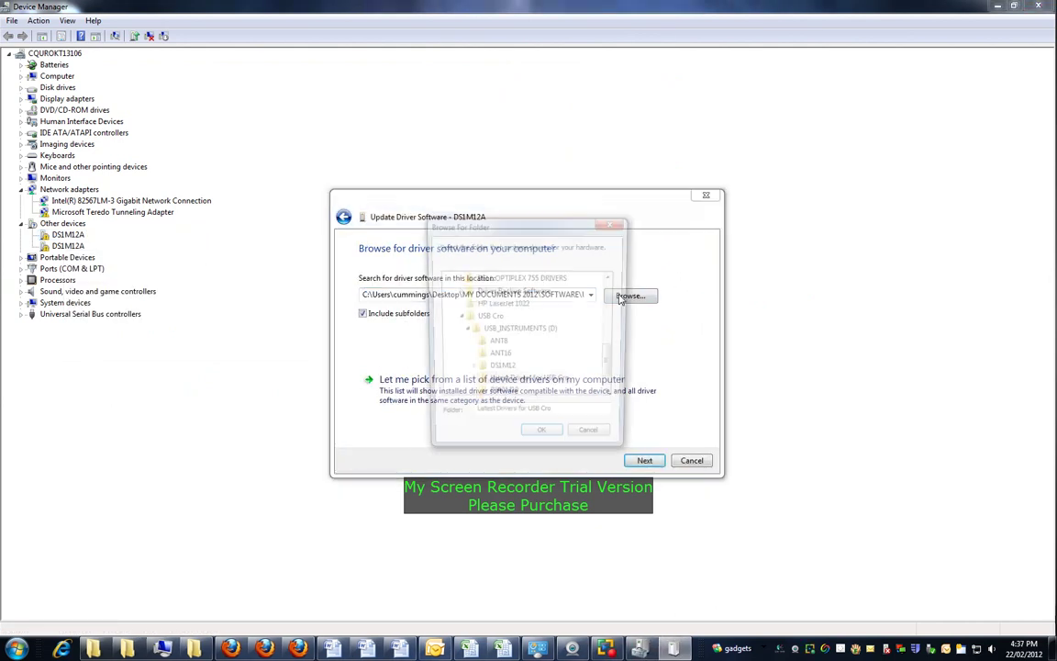
Choose X:\USB Cro Software\Latest Drivers for USB Cro as the driver search folder.
click(463, 331)
click(450, 303)
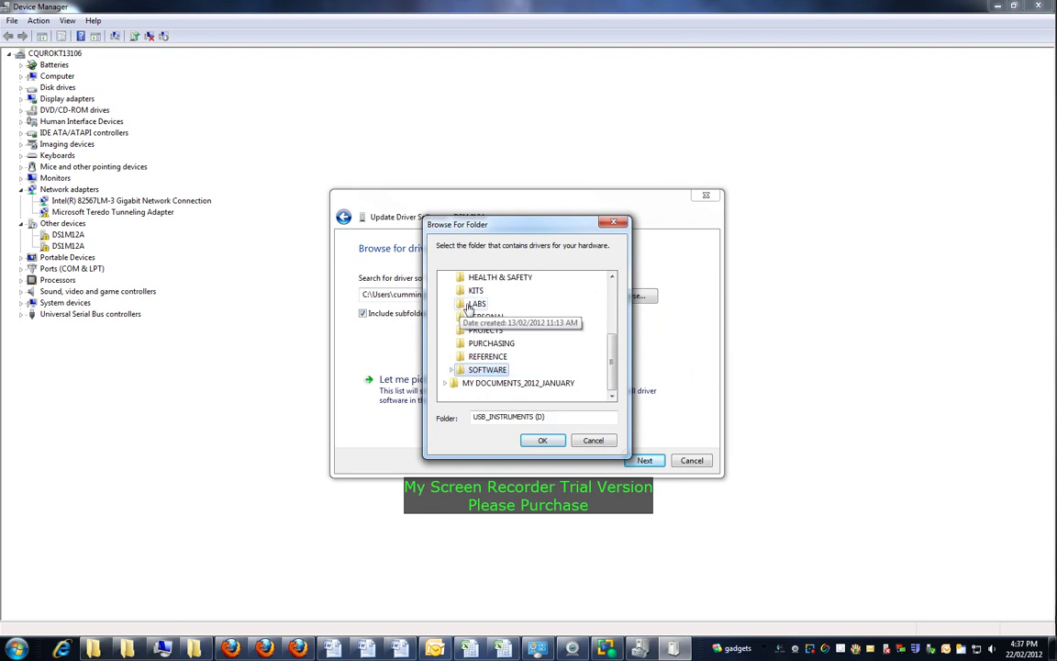
scroll(514, 358, up, 3)
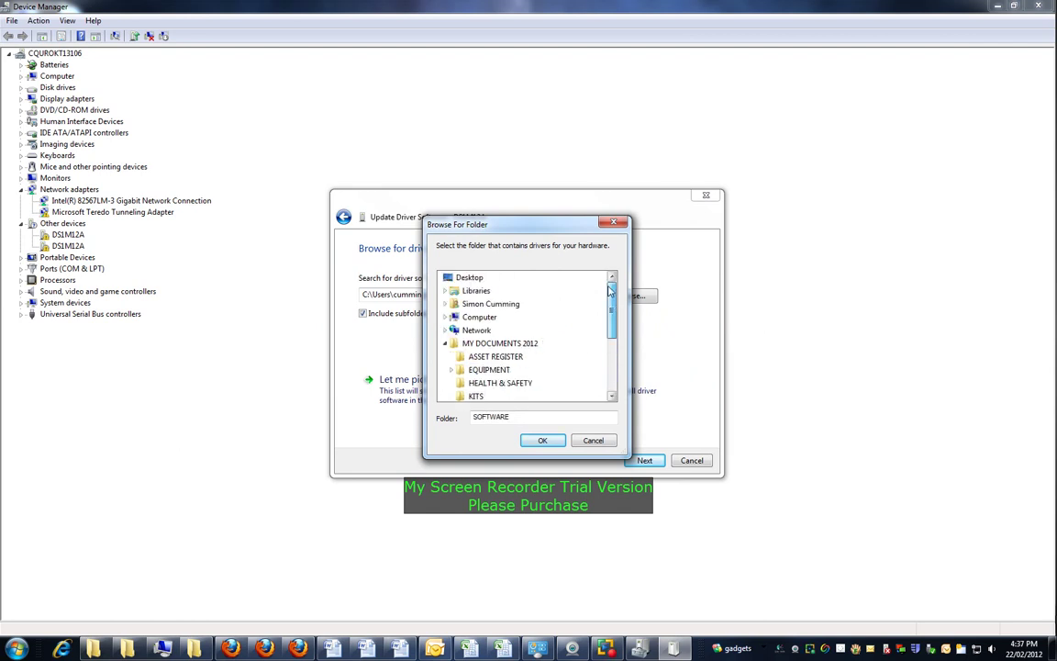
click(444, 344)
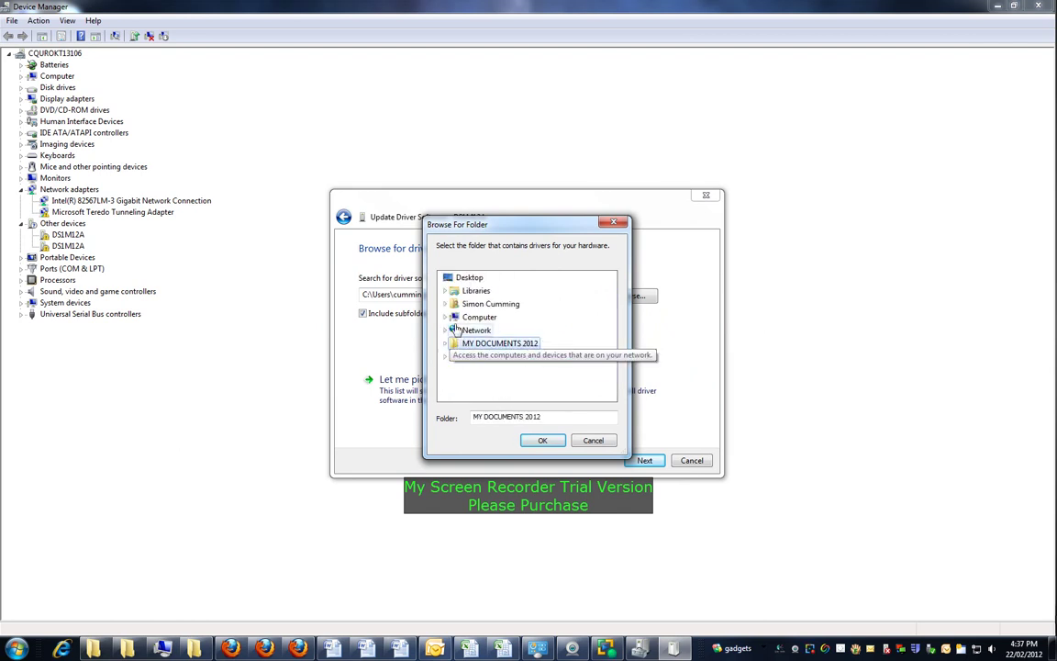
click(445, 318)
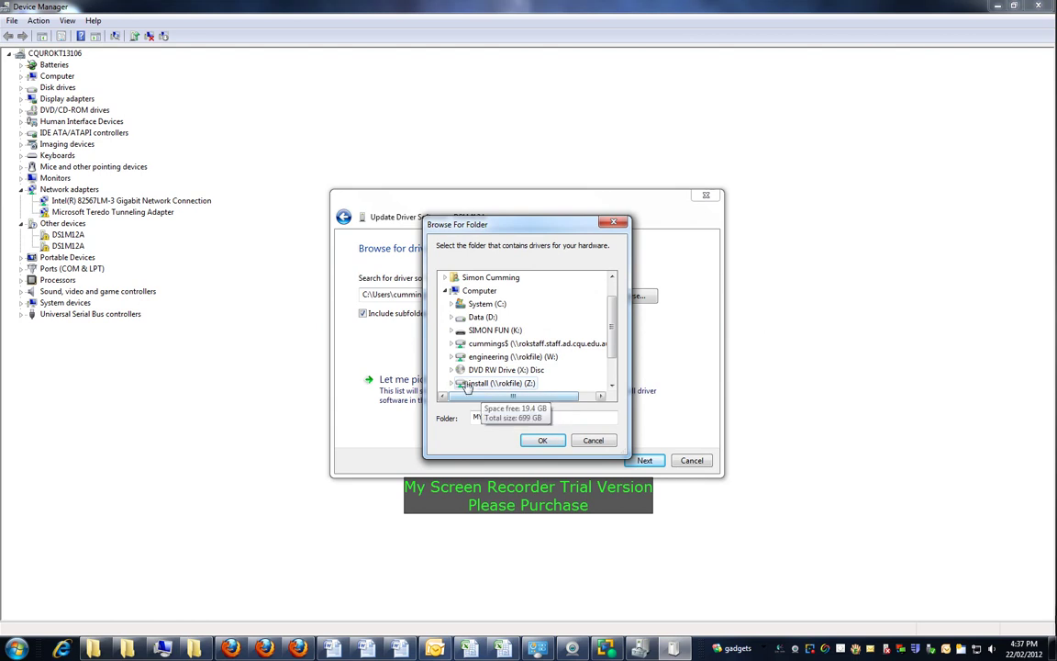
click(454, 370)
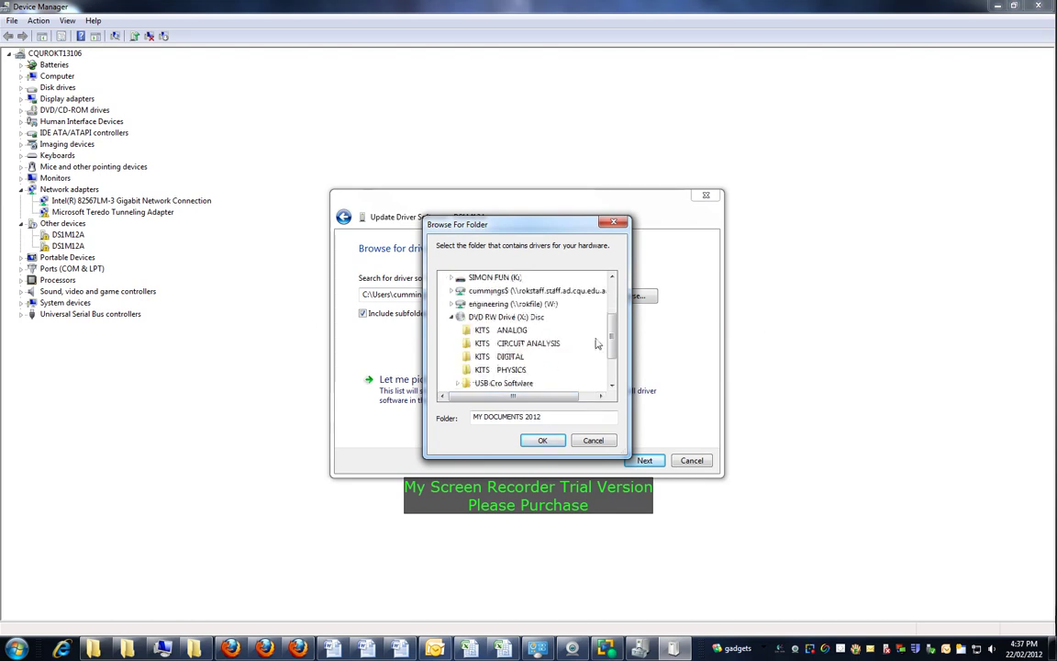
click(505, 383)
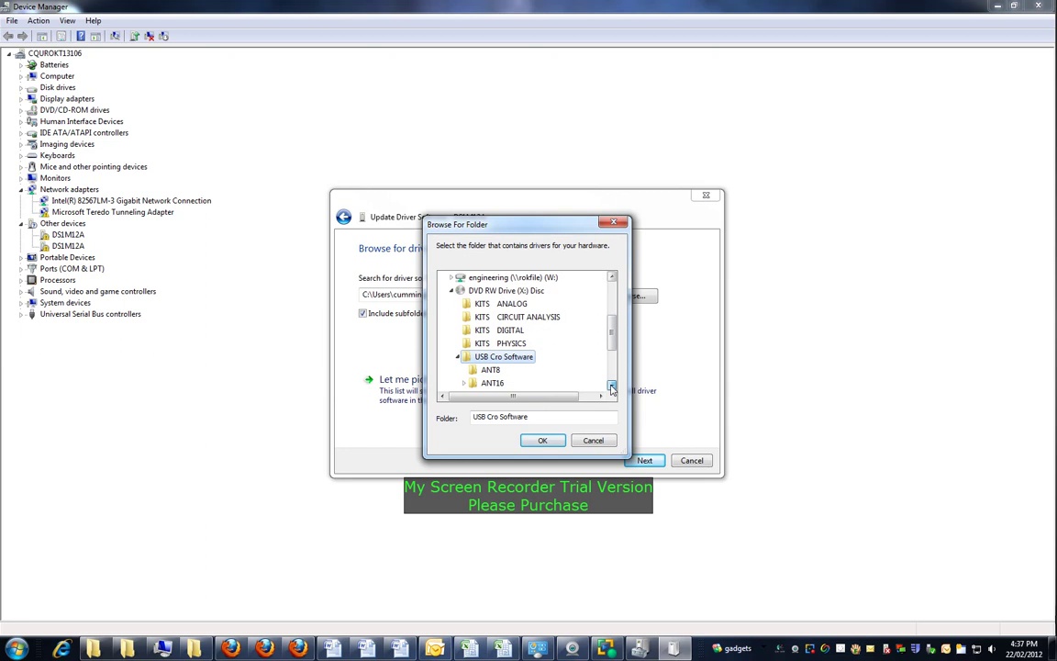
click(550, 372)
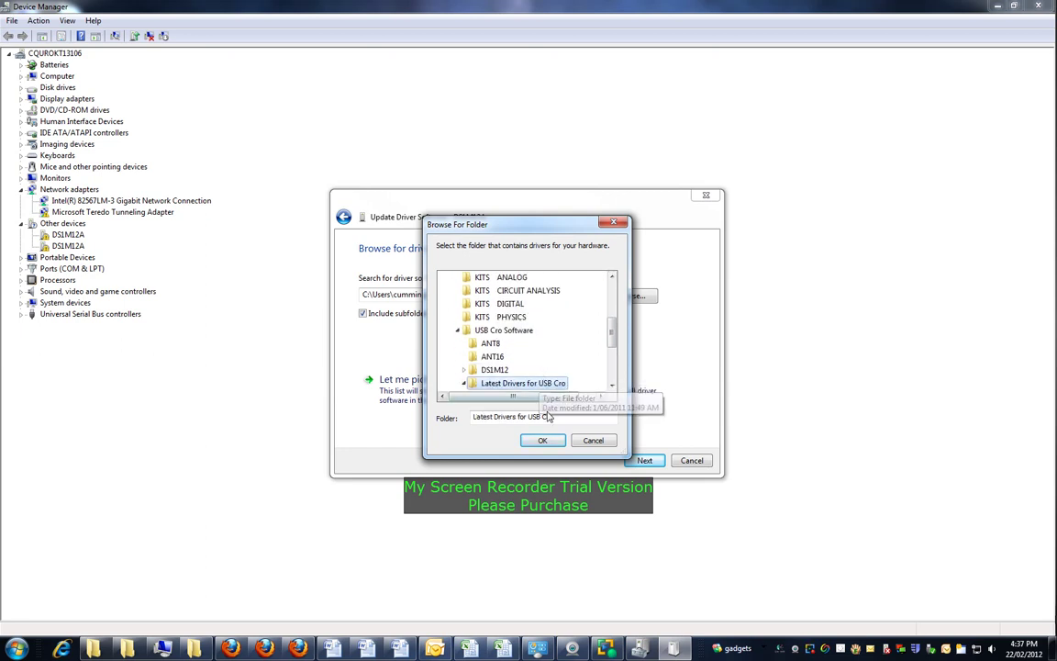
click(542, 440)
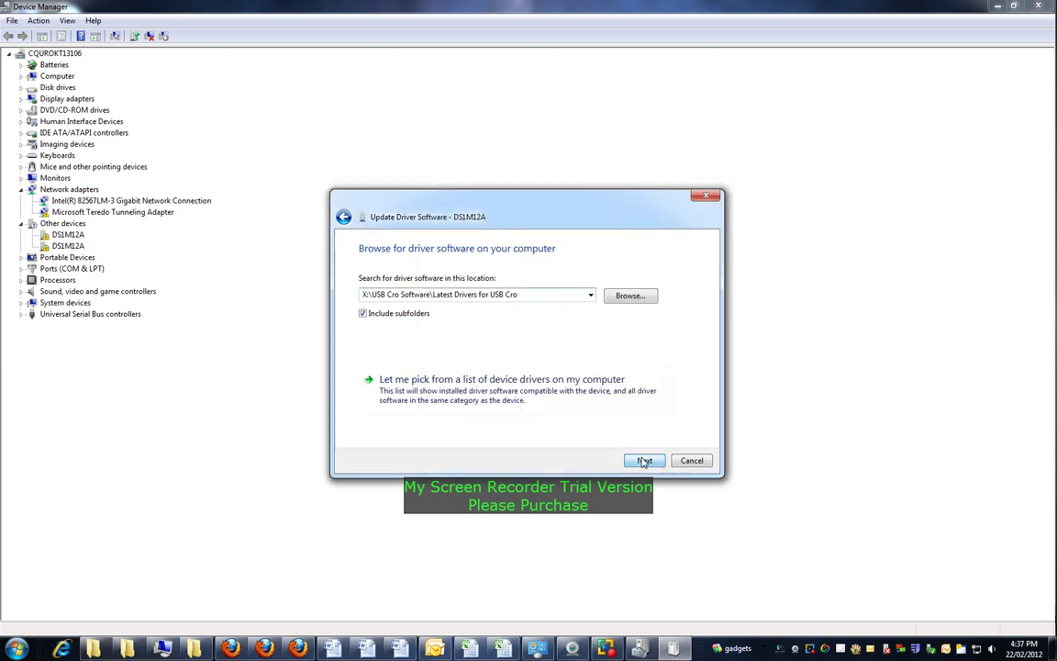
Install the first DS1M12A driver, then install the second DS1M12A from the same folder.
click(644, 461)
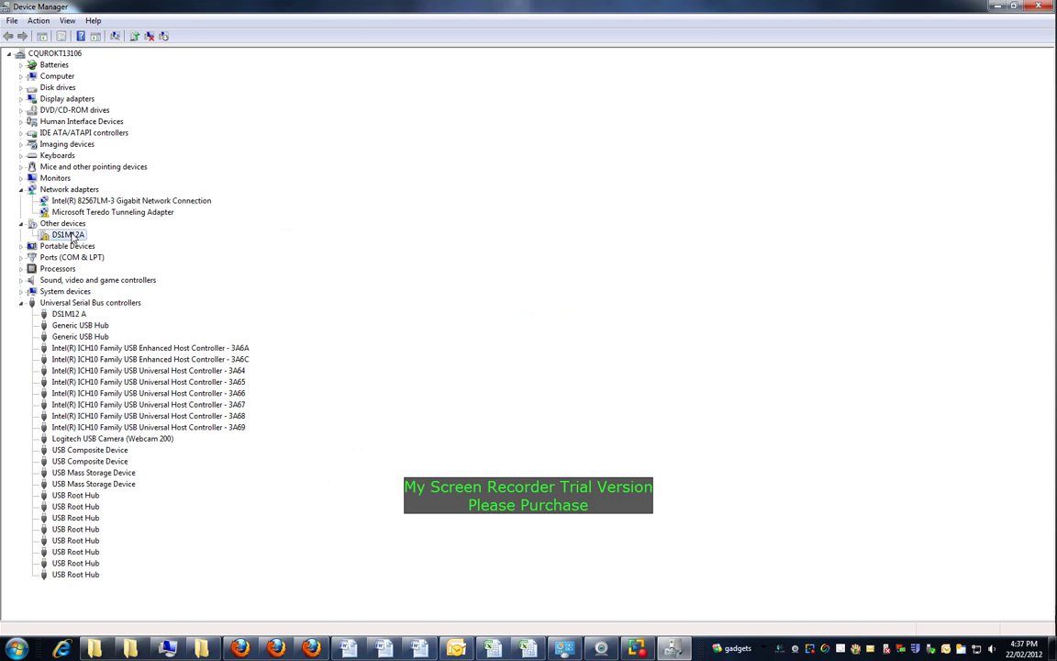
right_click(72, 236)
click(124, 238)
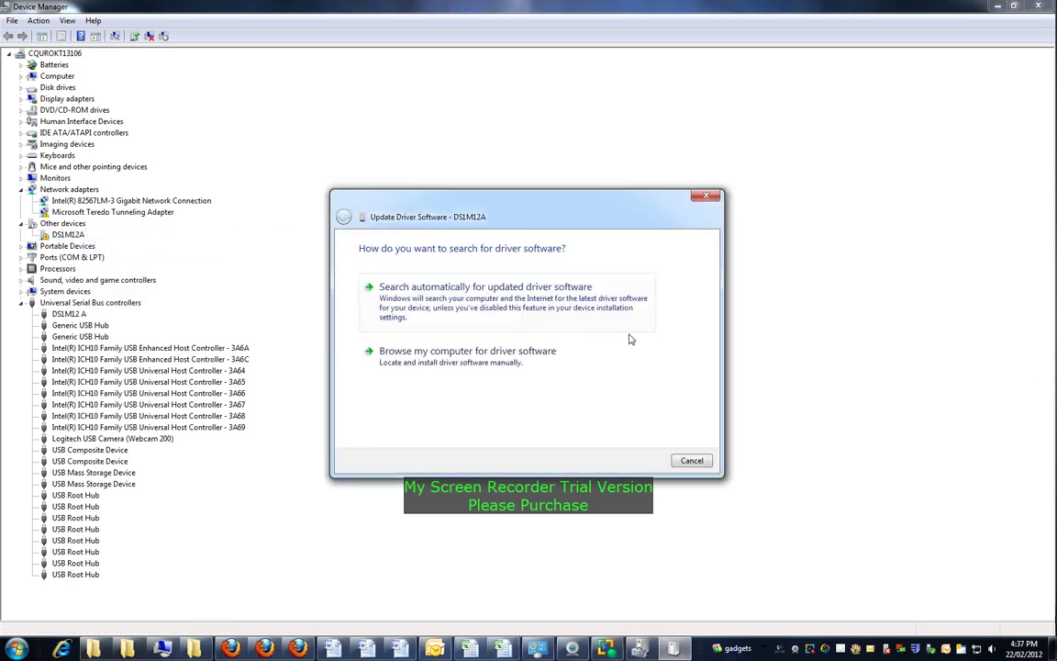
click(474, 355)
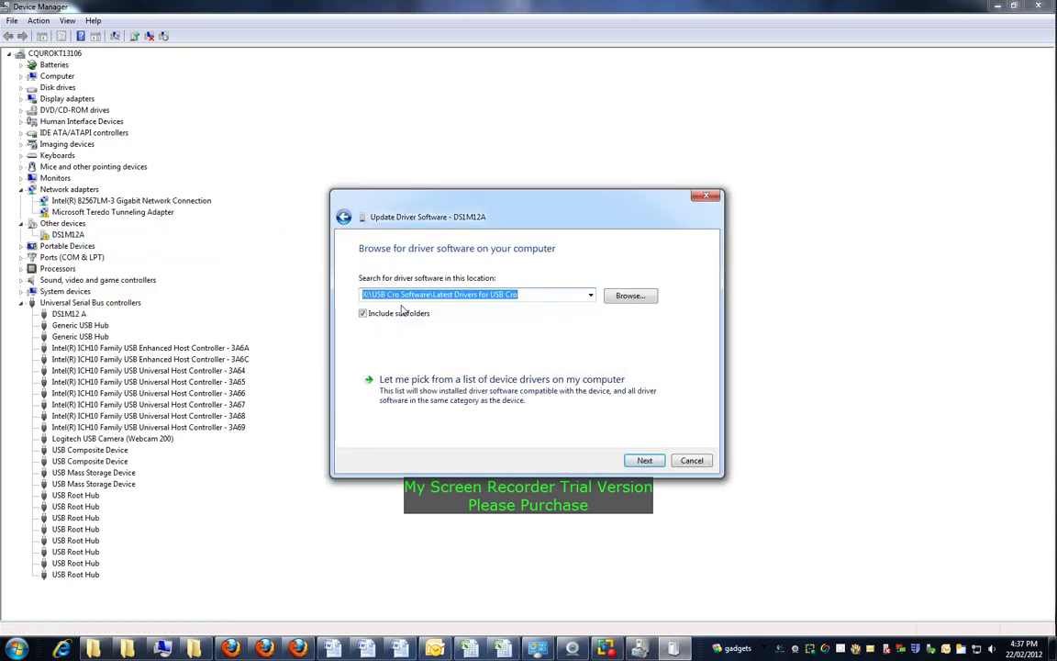
click(644, 460)
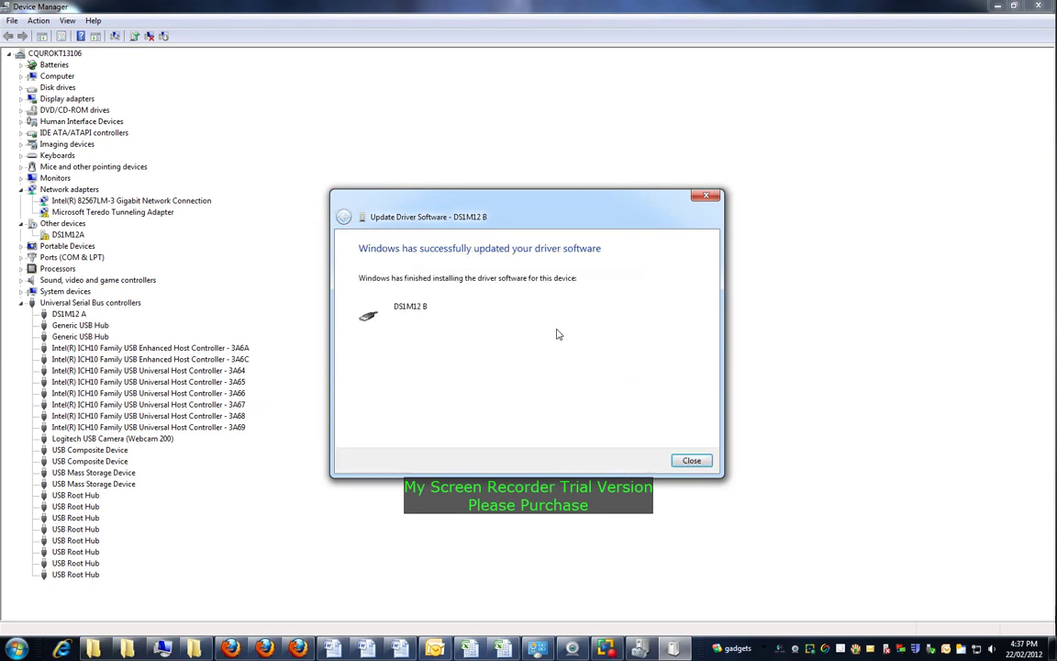
click(691, 459)
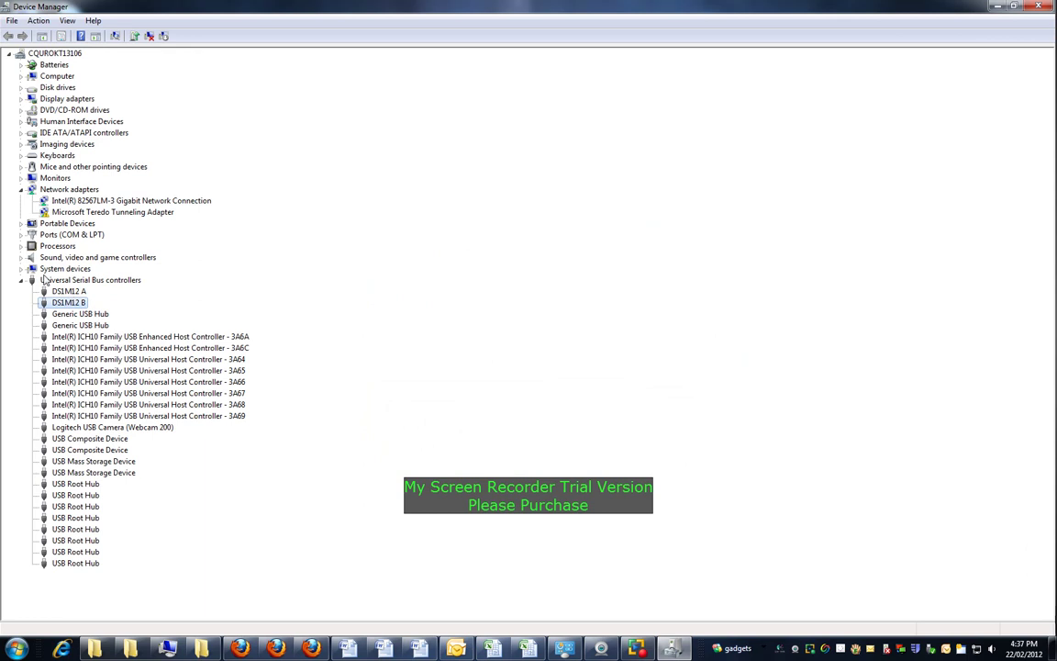
Close the Device Manager and Control Panel windows and dismiss the Driver Software Installation notice.
click(1037, 8)
click(1037, 7)
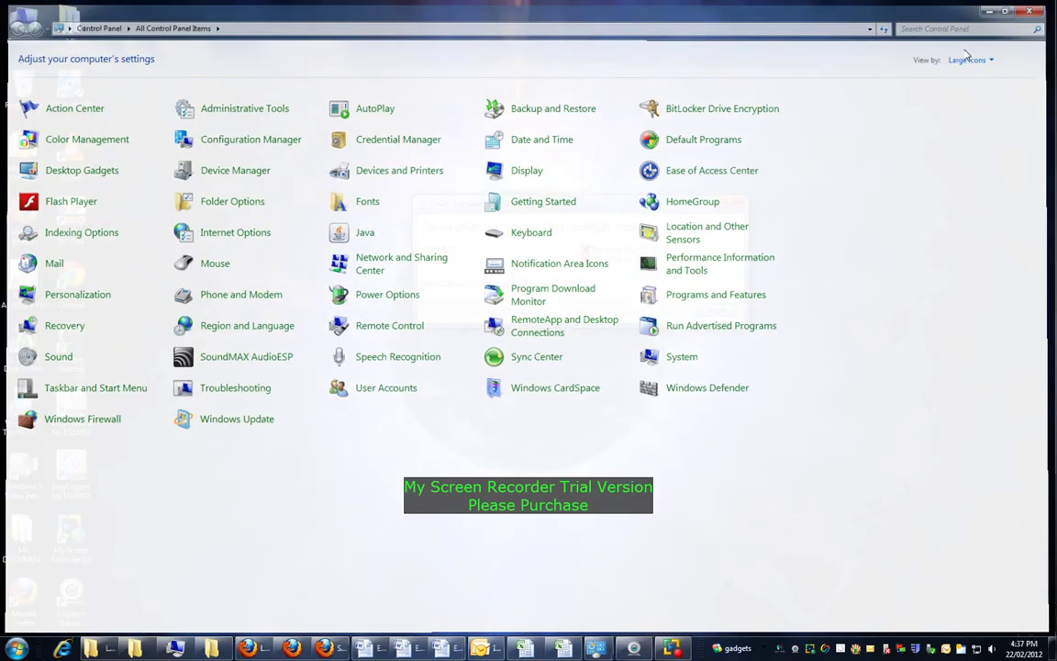
click(715, 311)
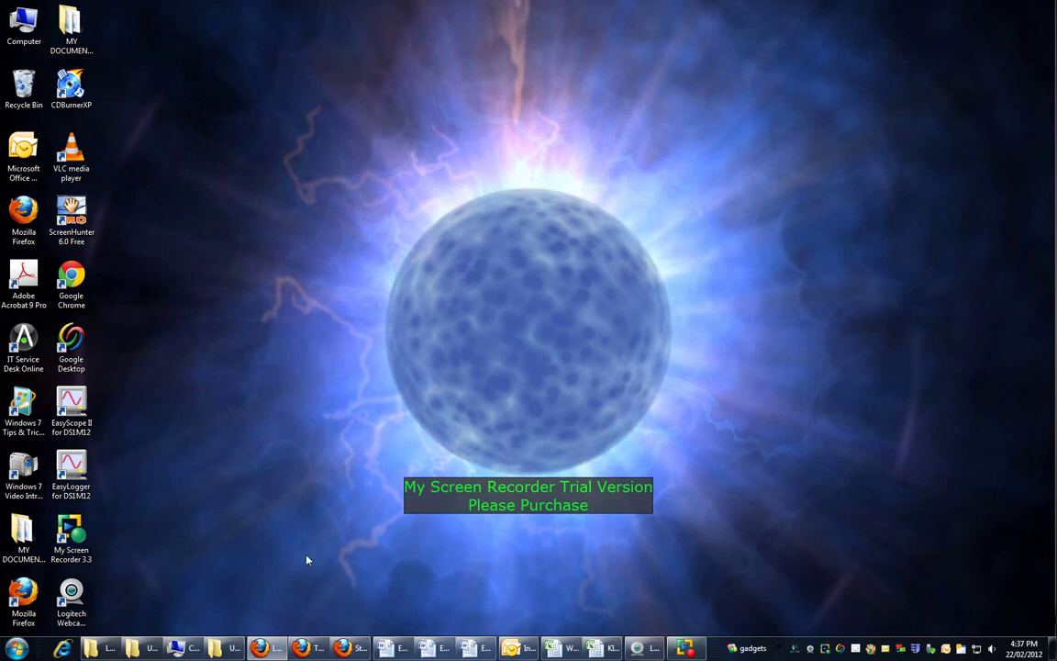
Launch EasyScope II for DS1M12 from its desktop icon, placing it top-left and the webcam view bottom-right.
click(71, 420)
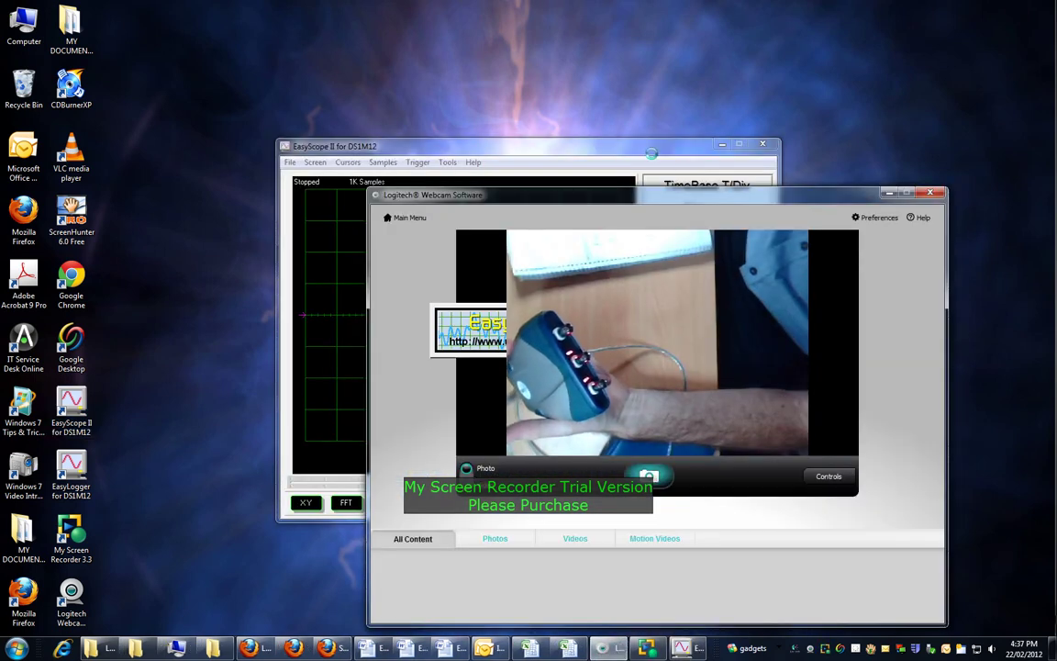
drag(523, 90, 441, 40)
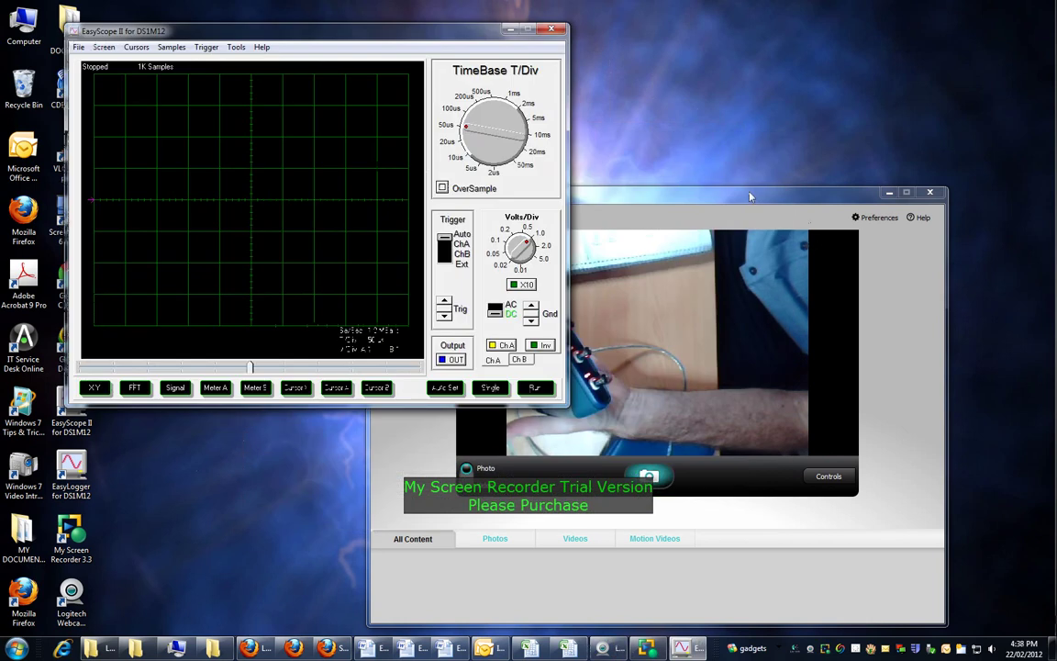
drag(751, 198, 784, 129)
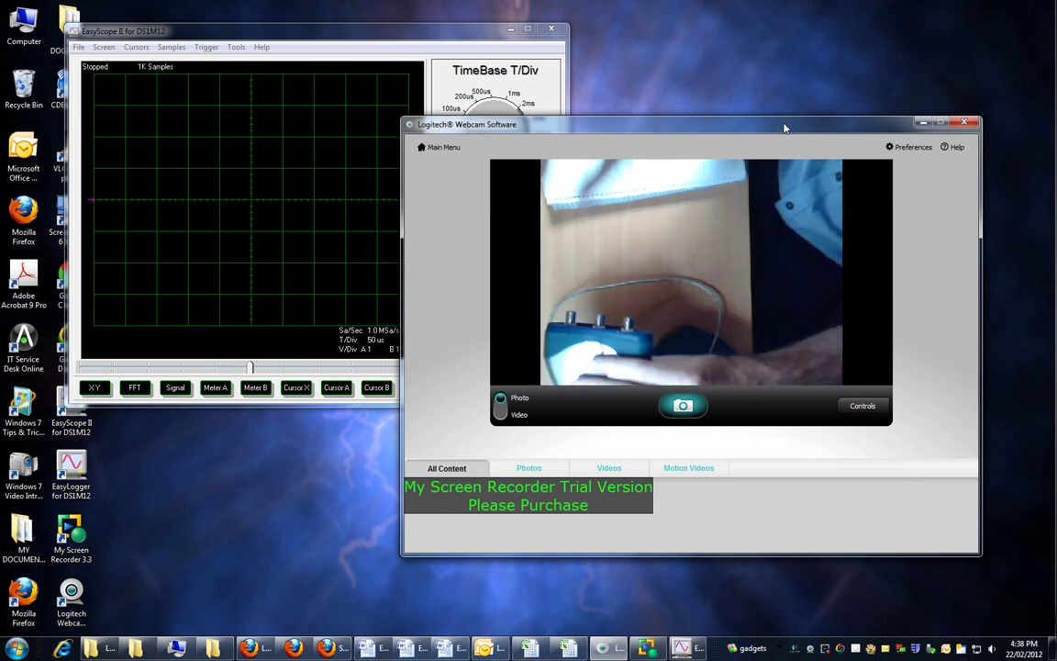
drag(841, 124, 945, 425)
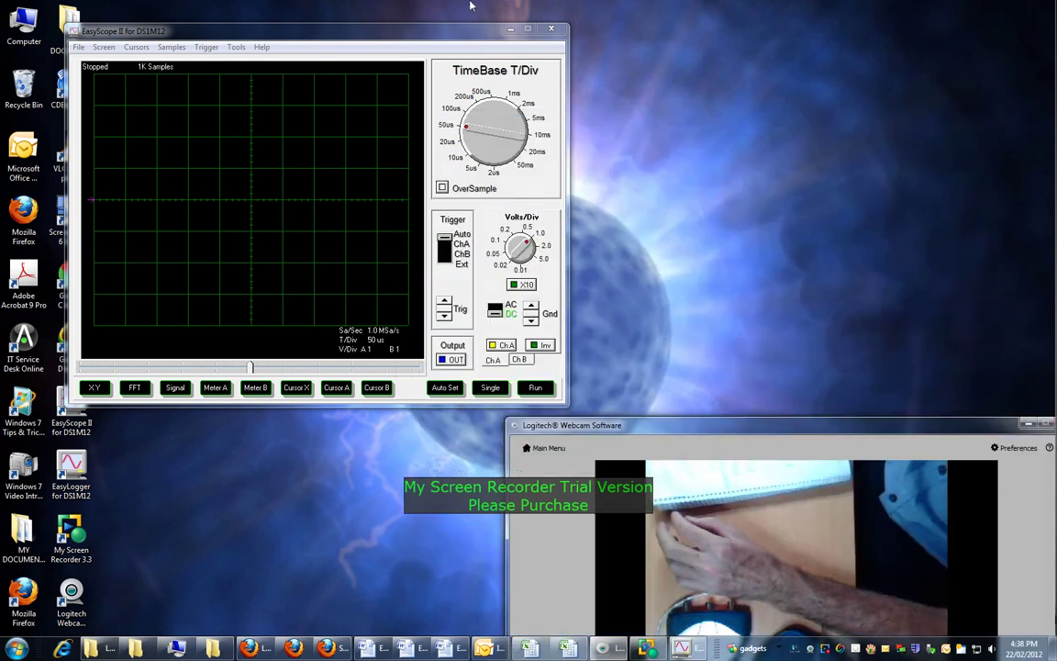
drag(447, 39, 527, 35)
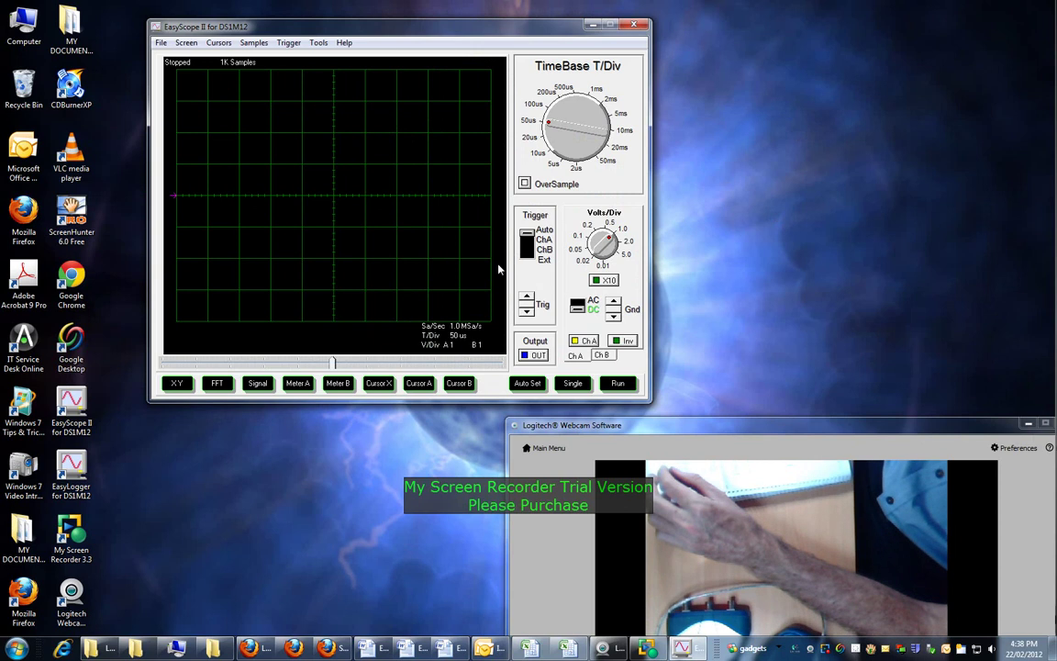
Run the scope, toggle Ch B to show the yellow ChA trace, then the purple ChB trace, and move the webcam window up.
click(617, 384)
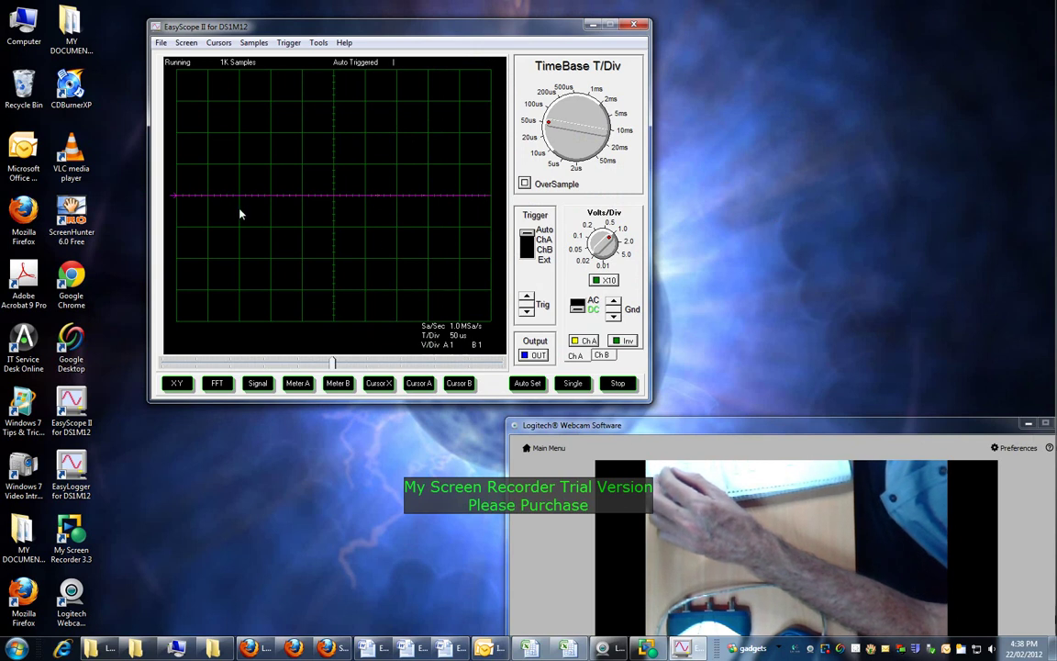
click(585, 342)
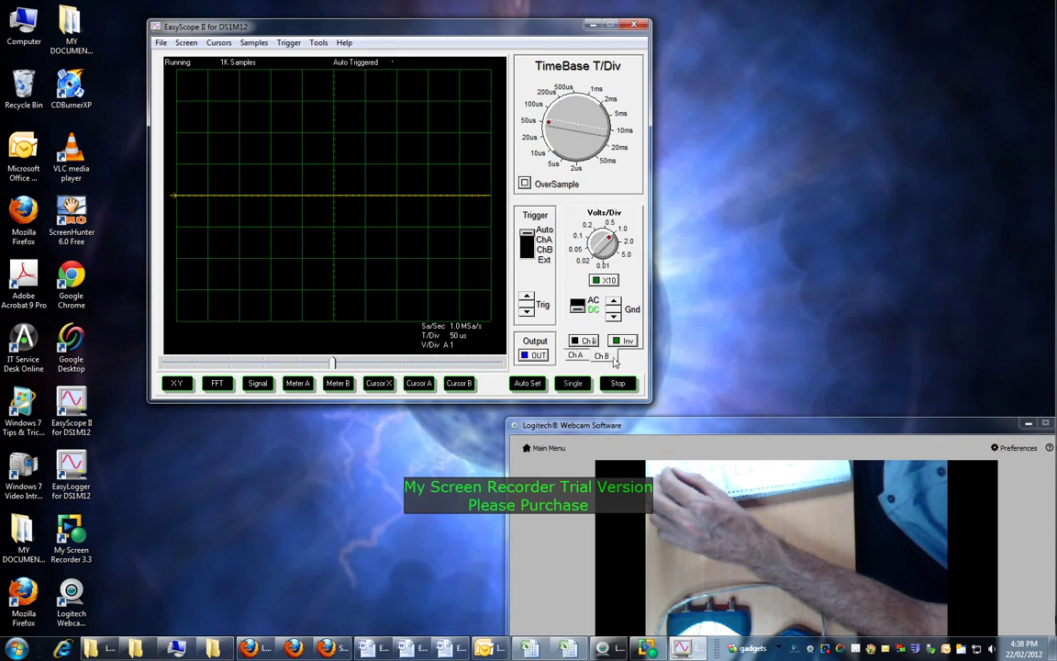
click(588, 340)
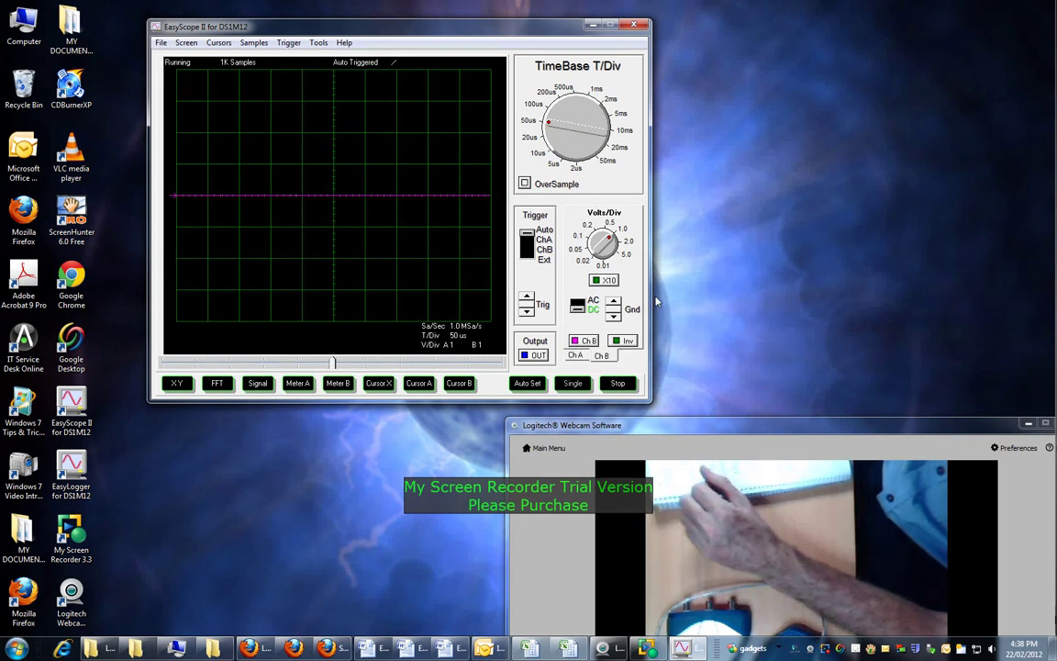
drag(713, 425, 627, 195)
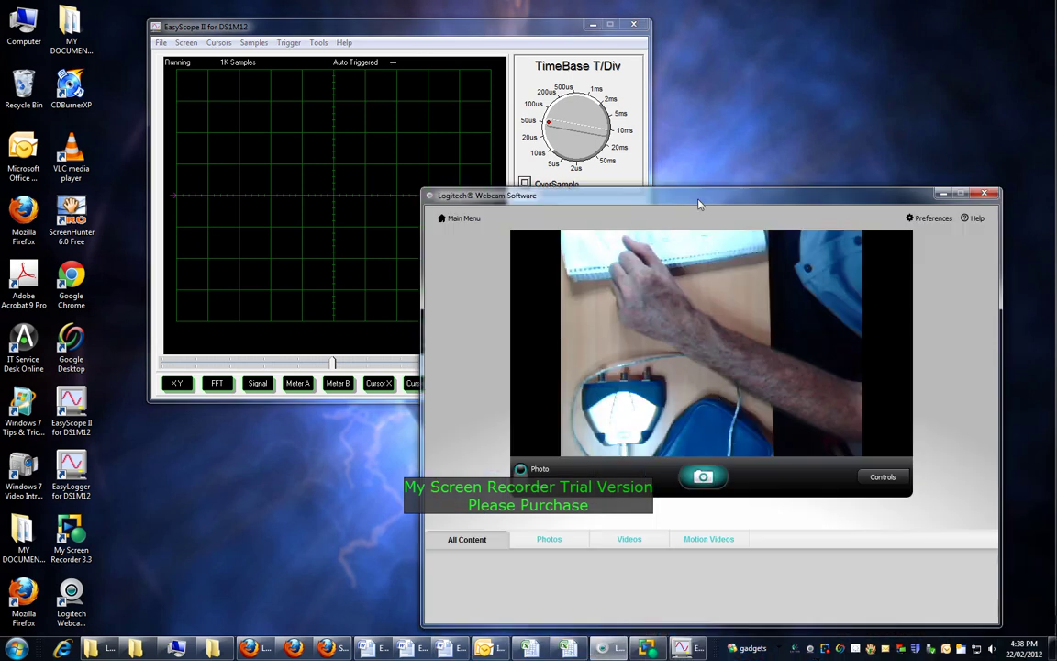